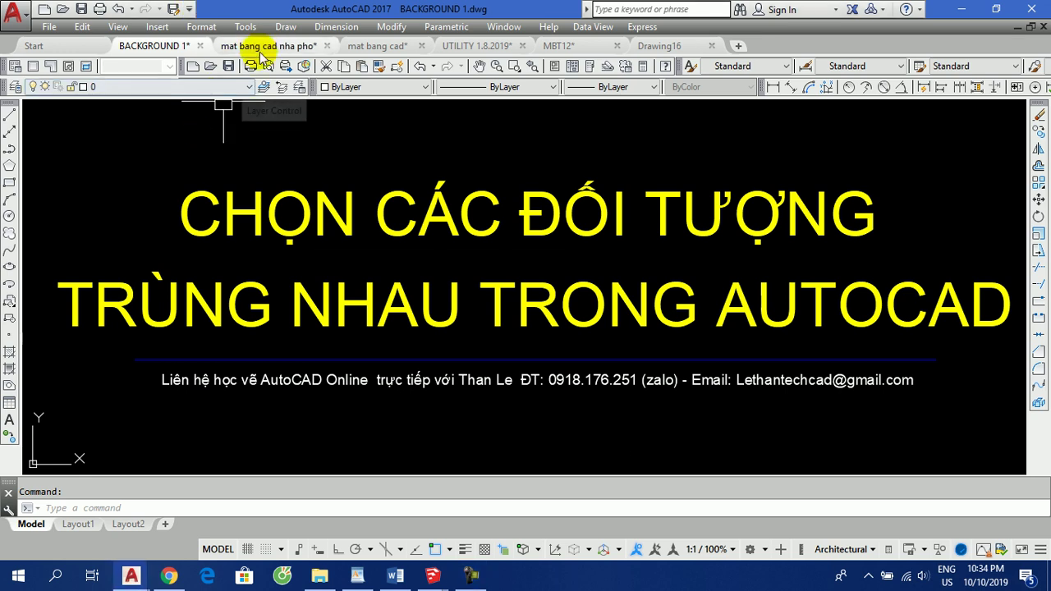
In the MBT12 drawing, zoom to the TẦNG 02 label and draw a Color 210 line there
click(585, 45)
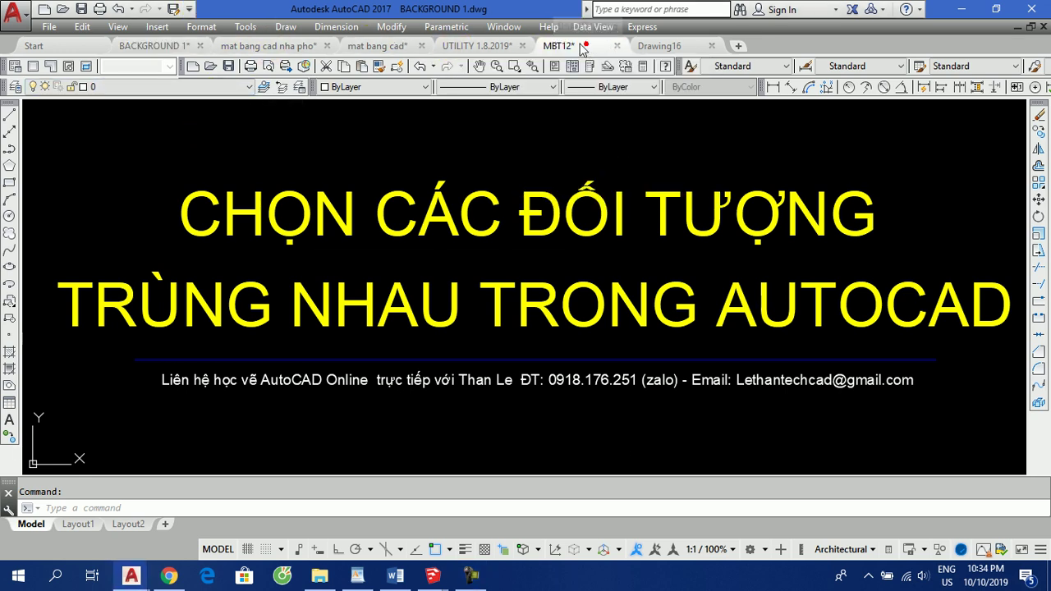
scroll(609, 331, down, 3)
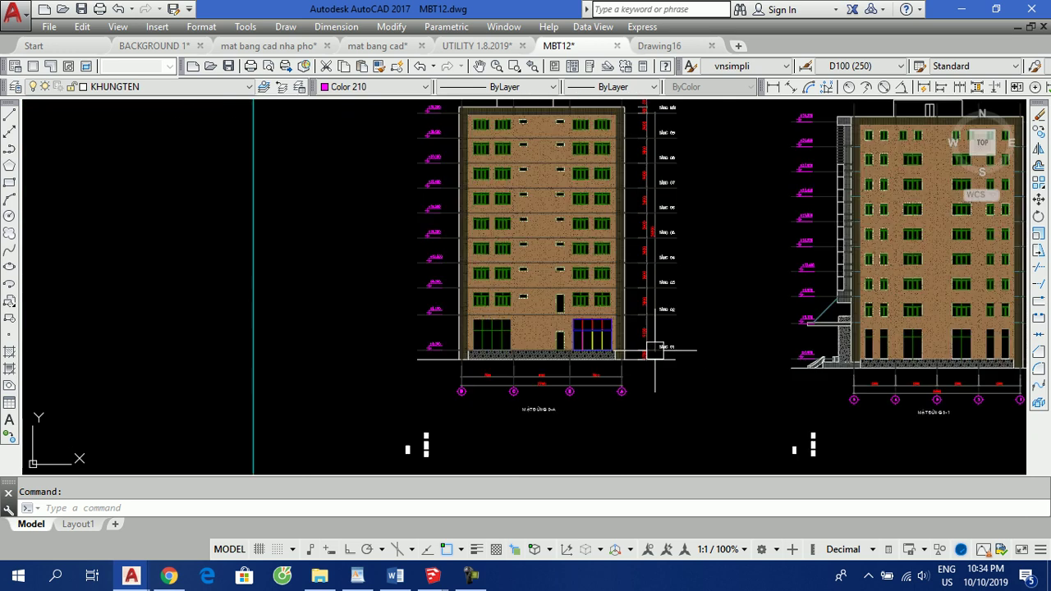
scroll(609, 331, up, 3)
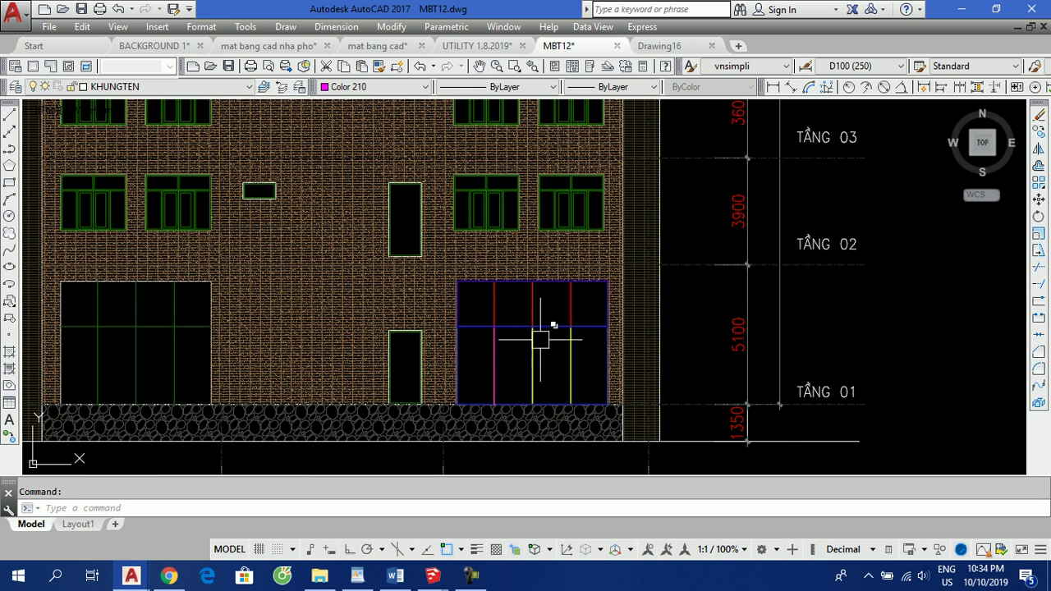
scroll(530, 348, up, 3)
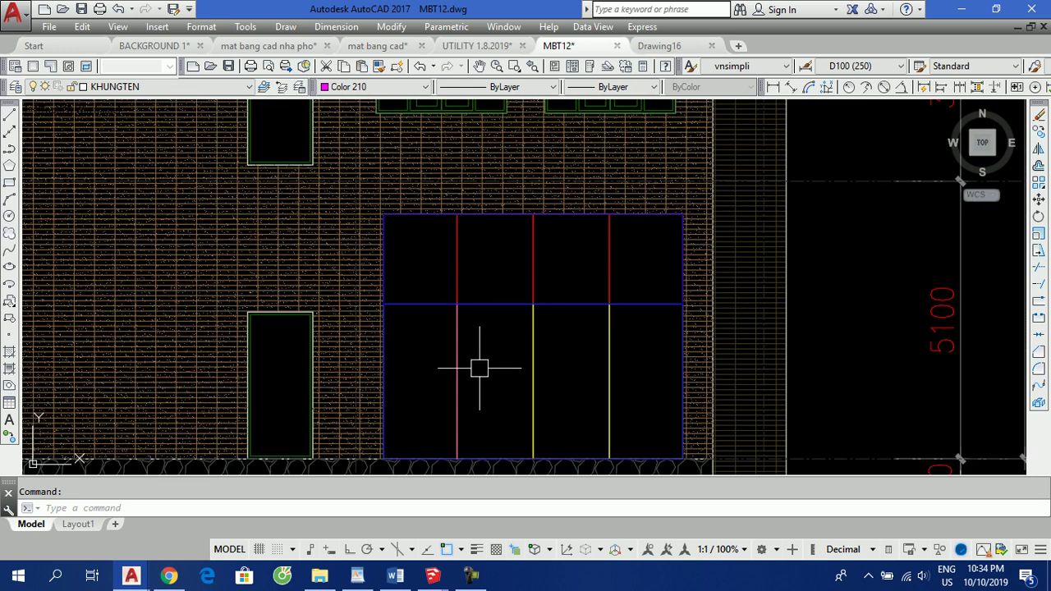
middle_drag(521, 314, 148, 359)
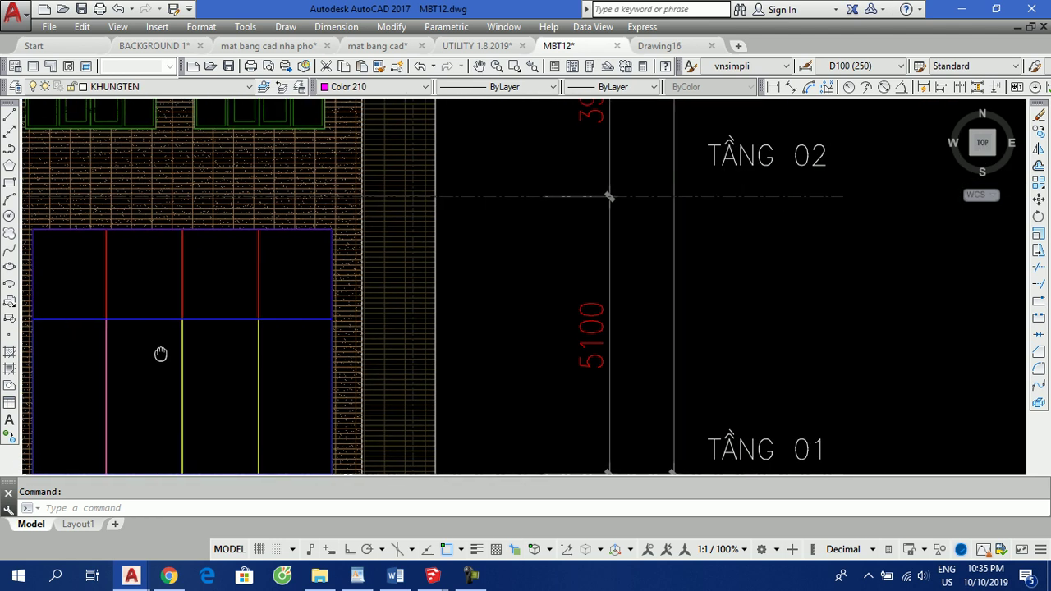
text(l)
key(space)
middle_drag(752, 296, 531, 312)
click(527, 313)
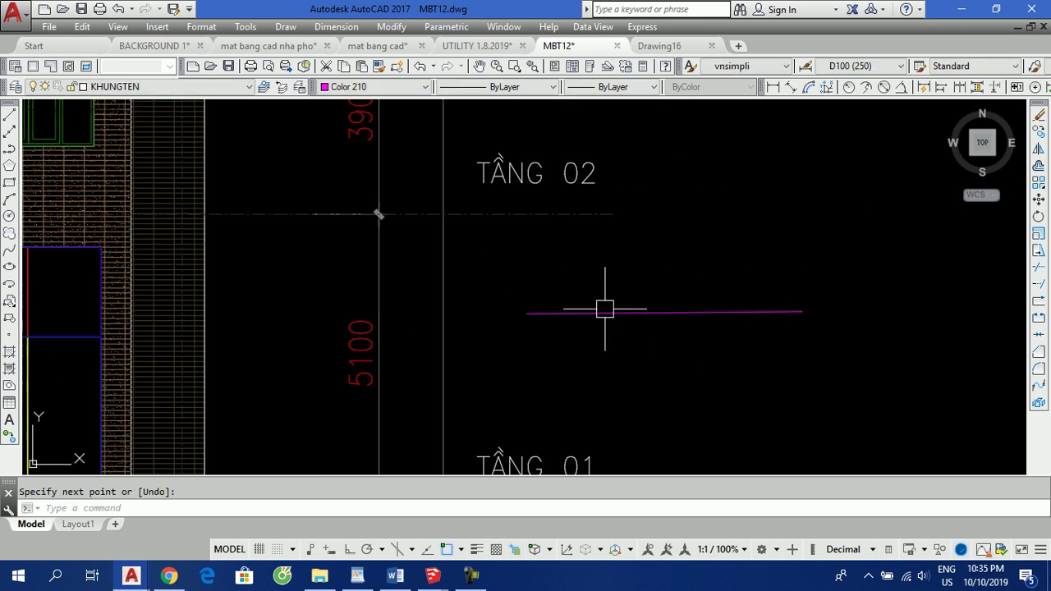
Draw a White line over the magenta line between the same two endpoints
click(361, 87)
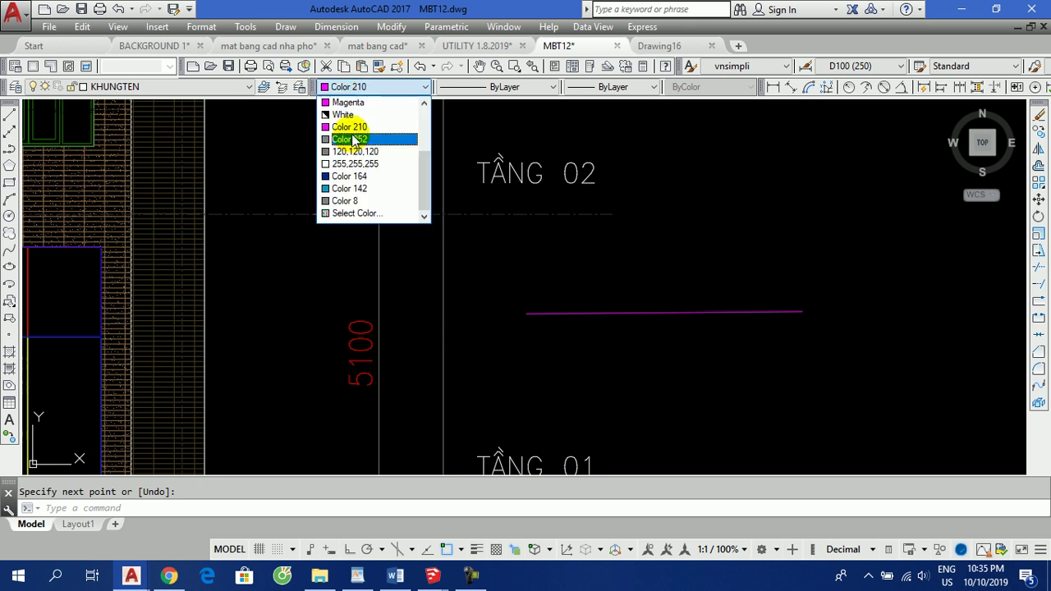
click(351, 115)
text(l)
key(space)
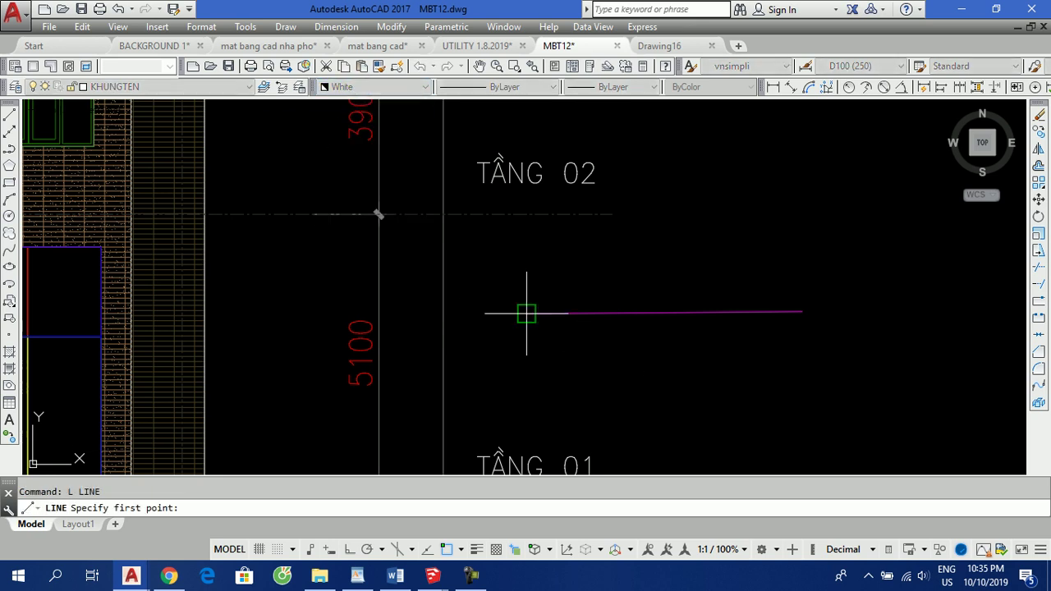
click(526, 312)
click(802, 313)
key(space)
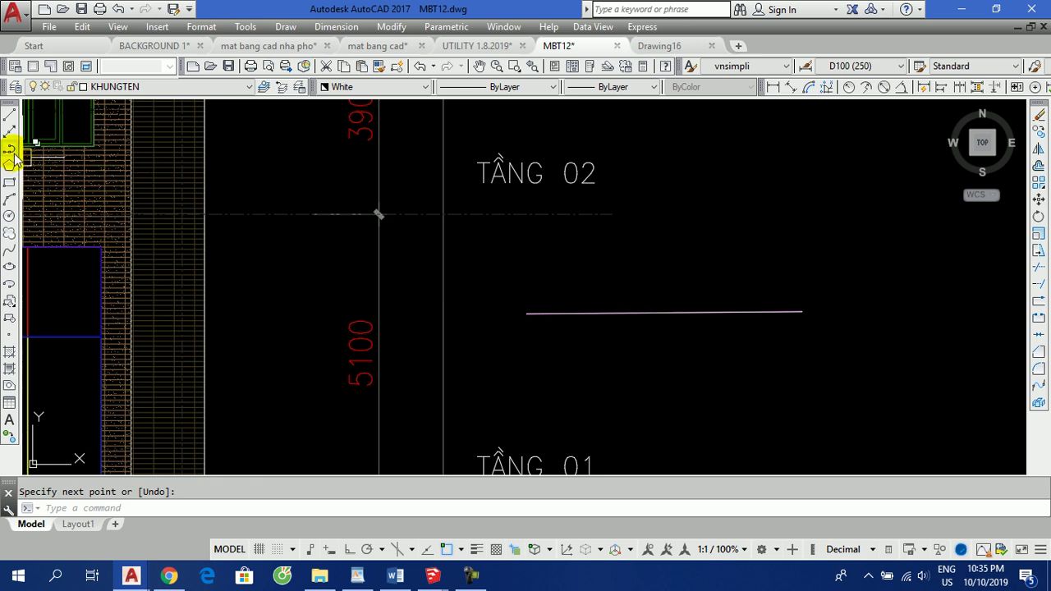
Draw a Color 142 polyline across the same span on top of both lines
click(348, 87)
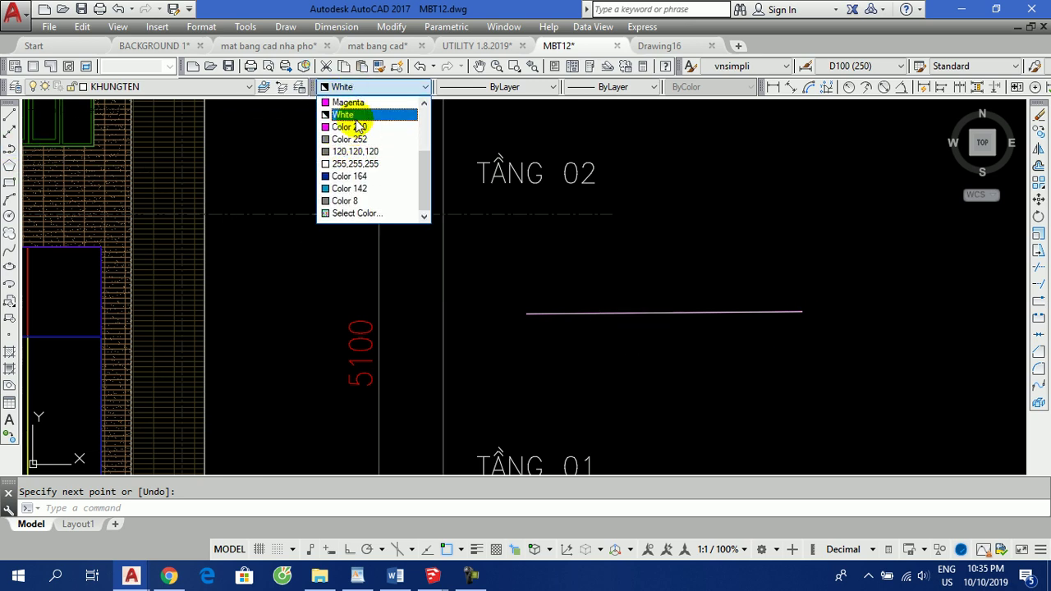
click(362, 190)
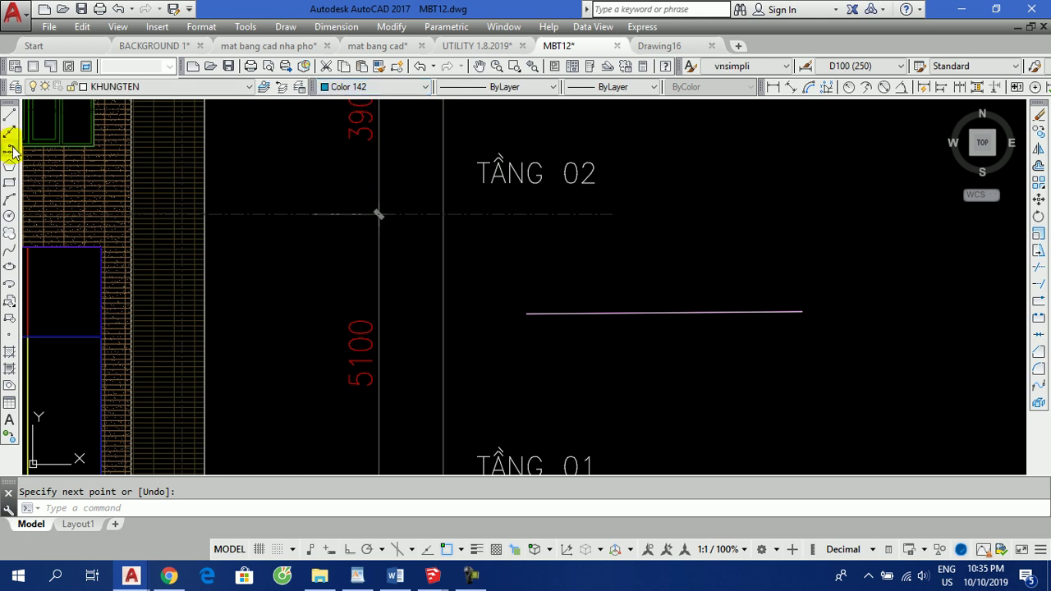
click(9, 149)
click(526, 312)
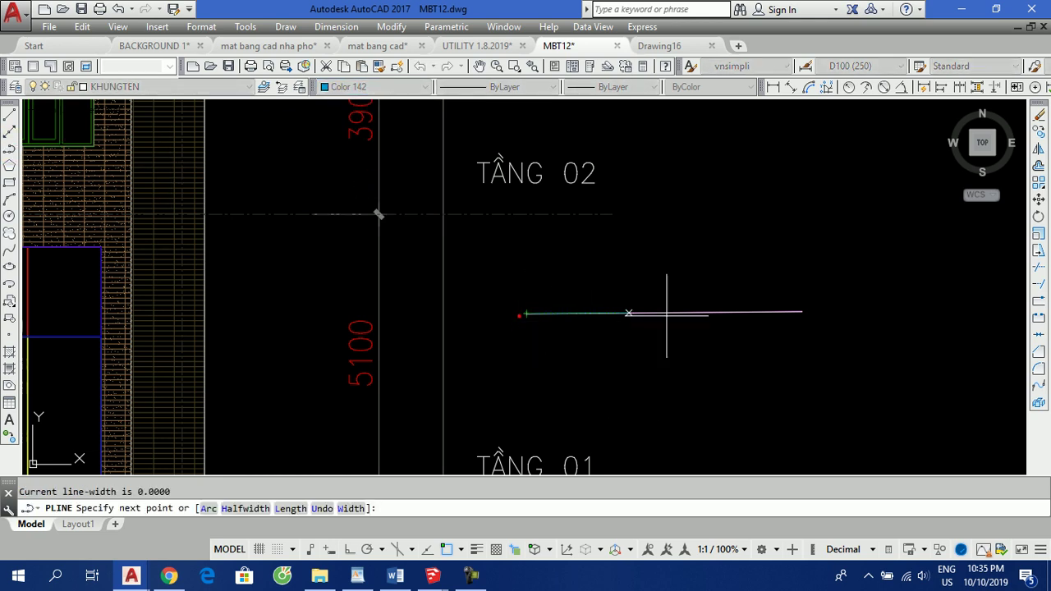
click(801, 312)
key(Return)
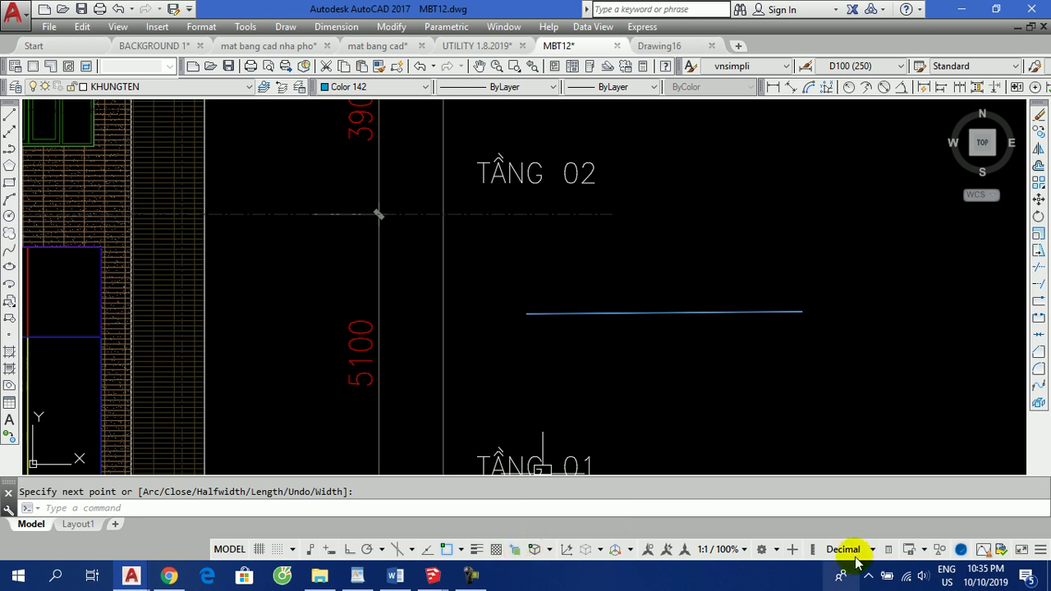
Keep SELECTIONCYCLING at 2, then switch Selection Cycling off from the status bar
click(1040, 550)
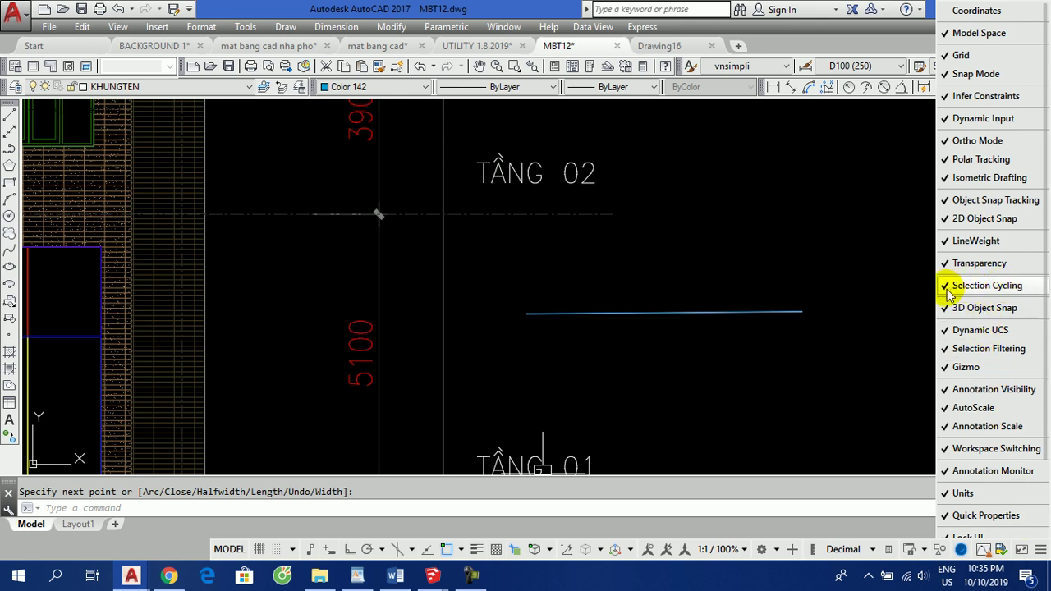
click(703, 347)
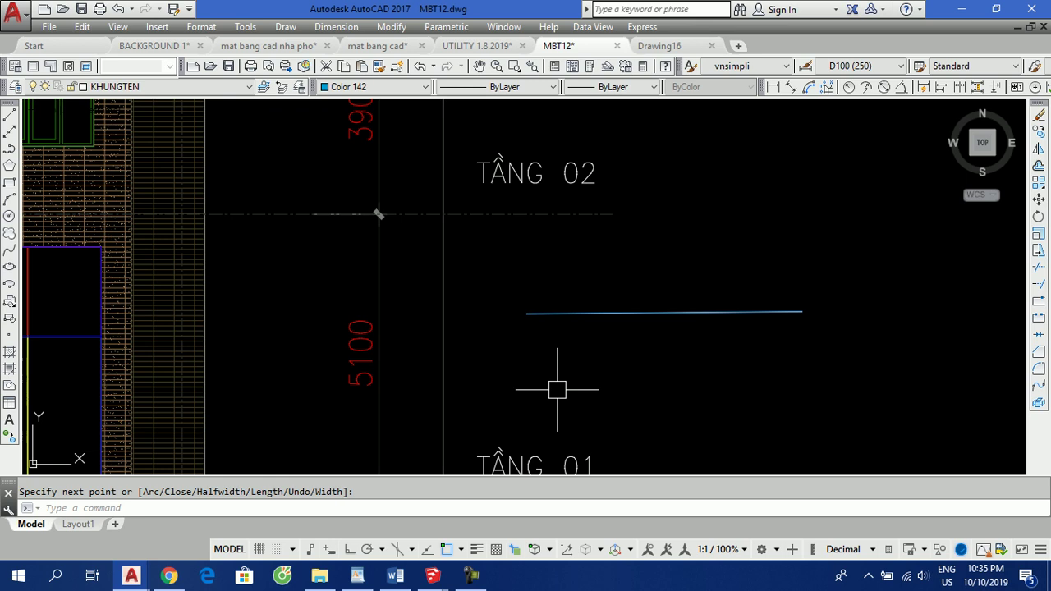
text(SELECT)
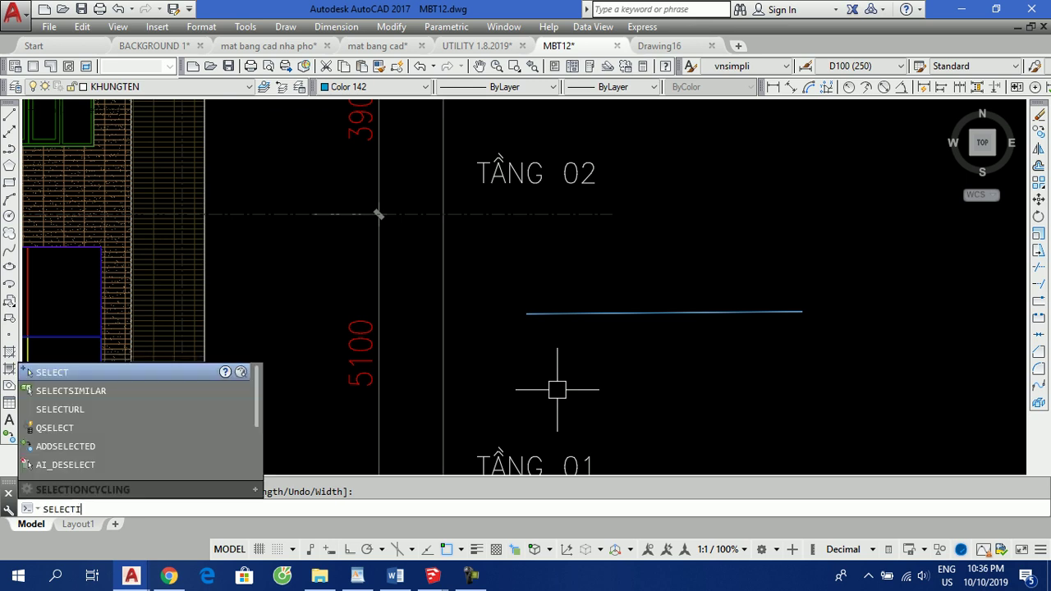
text(ION)
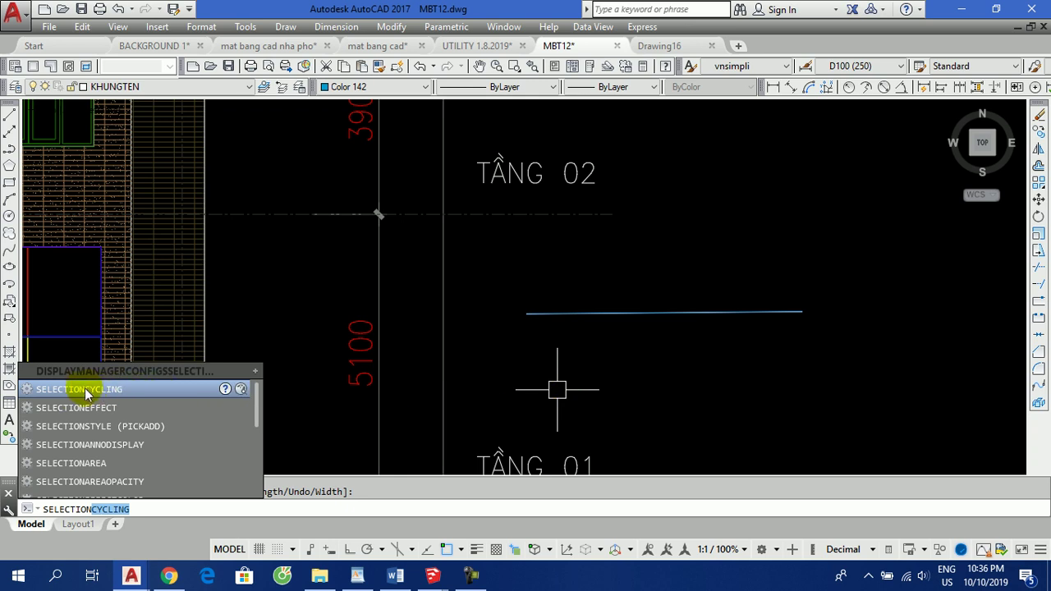
click(123, 392)
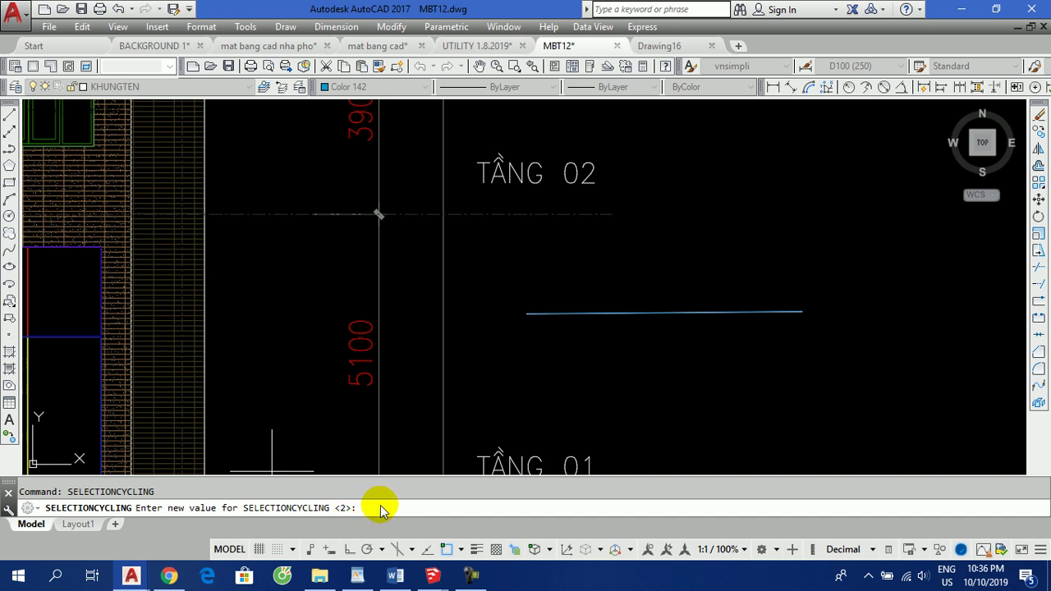
text(2)
key(Return)
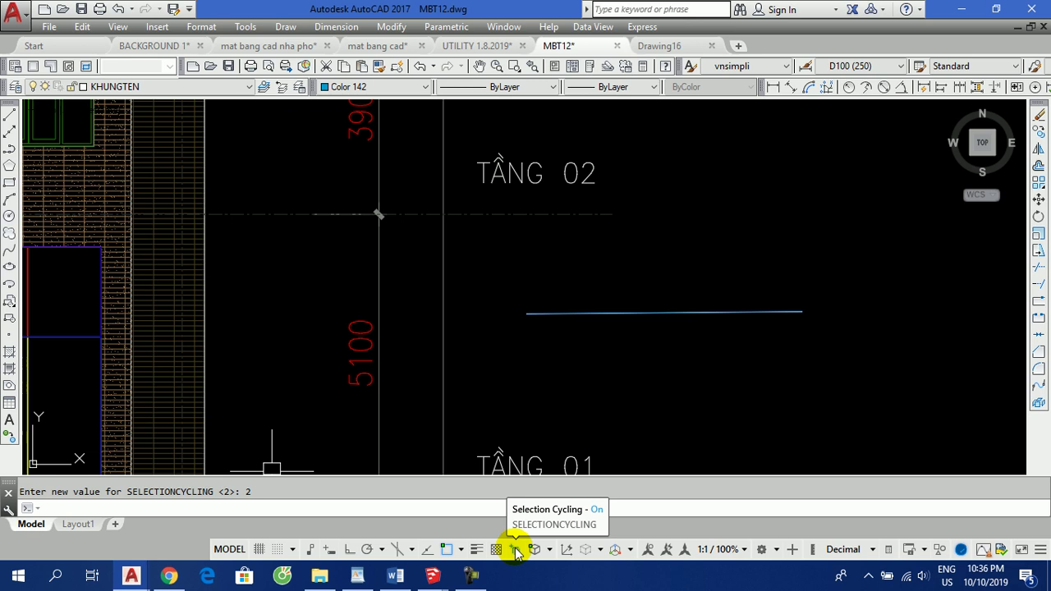
click(515, 550)
Zoom in, pick the stacked lines with cycling off, then switch Selection Cycling back on
click(538, 313)
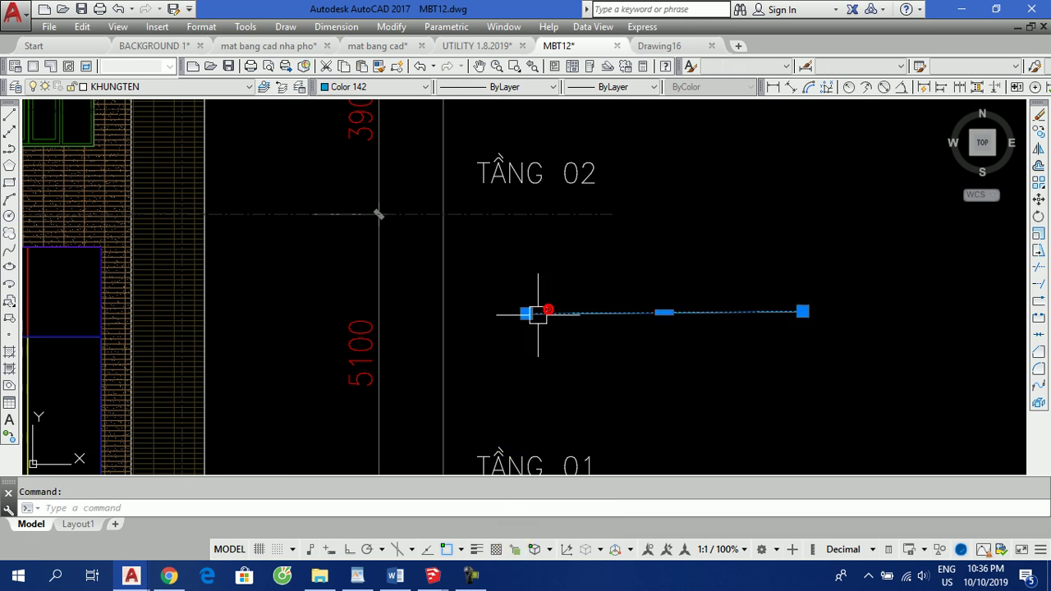
key(Escape)
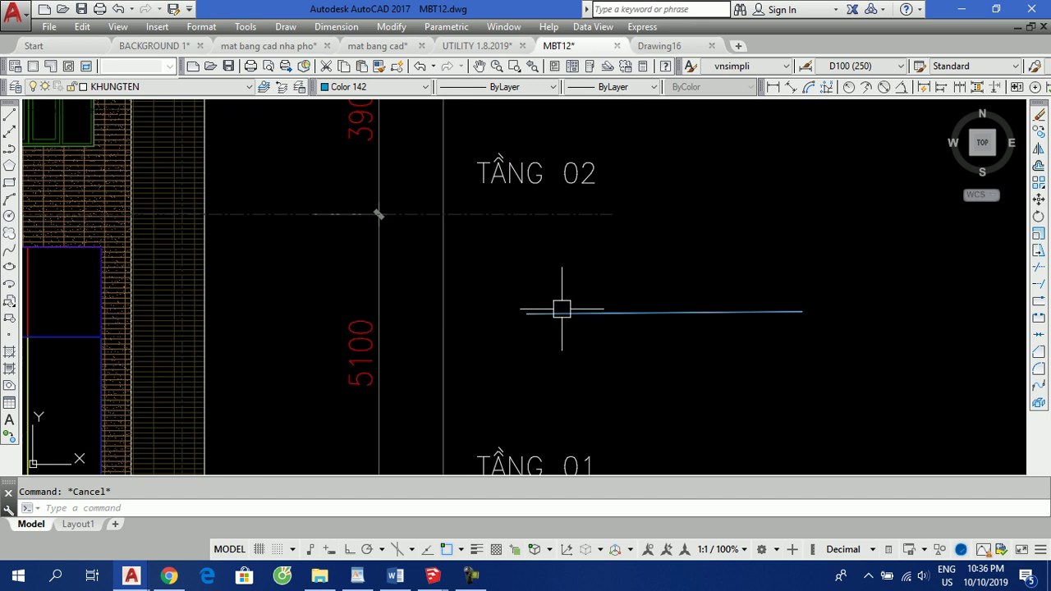
scroll(562, 309, up, 3)
middle_drag(611, 314, 369, 315)
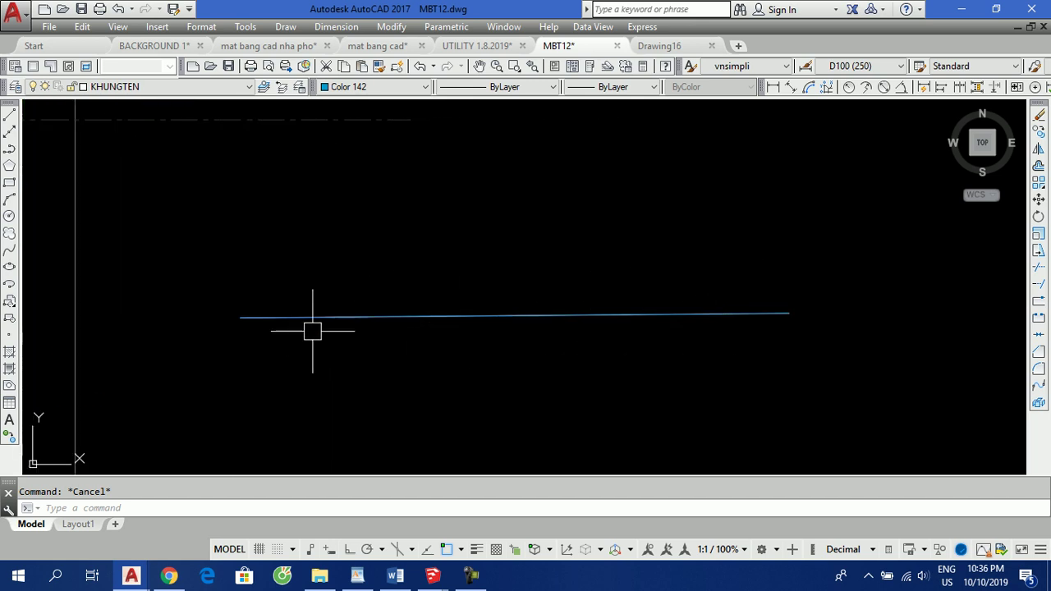
click(302, 316)
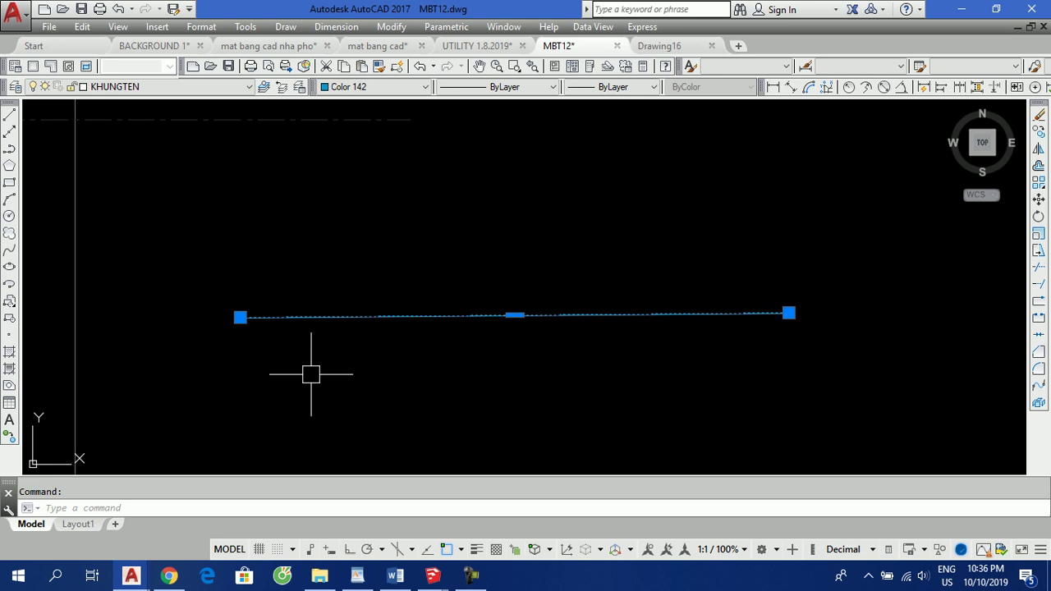
key(Escape)
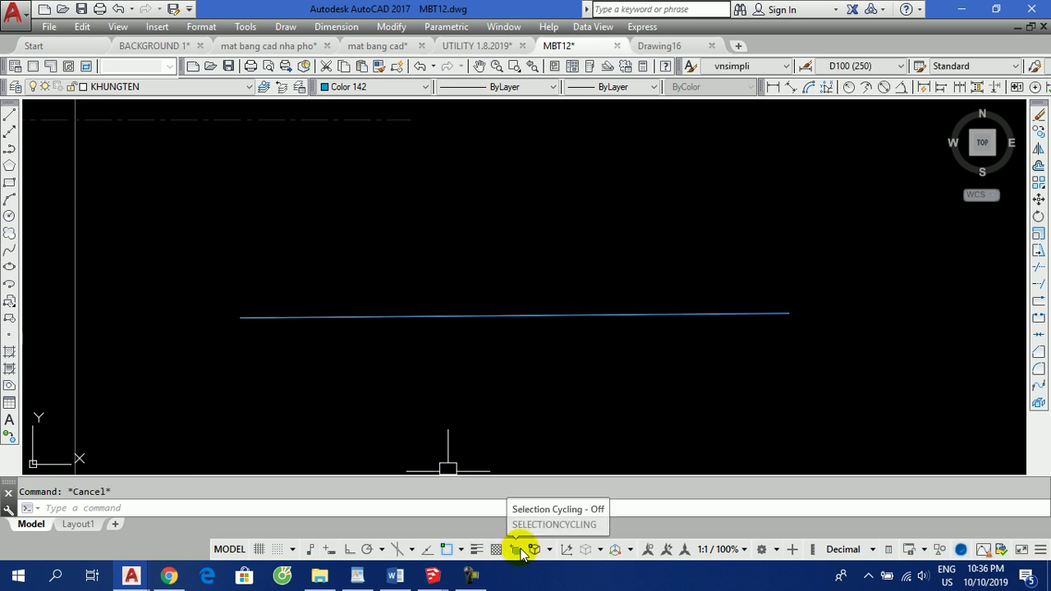
click(516, 550)
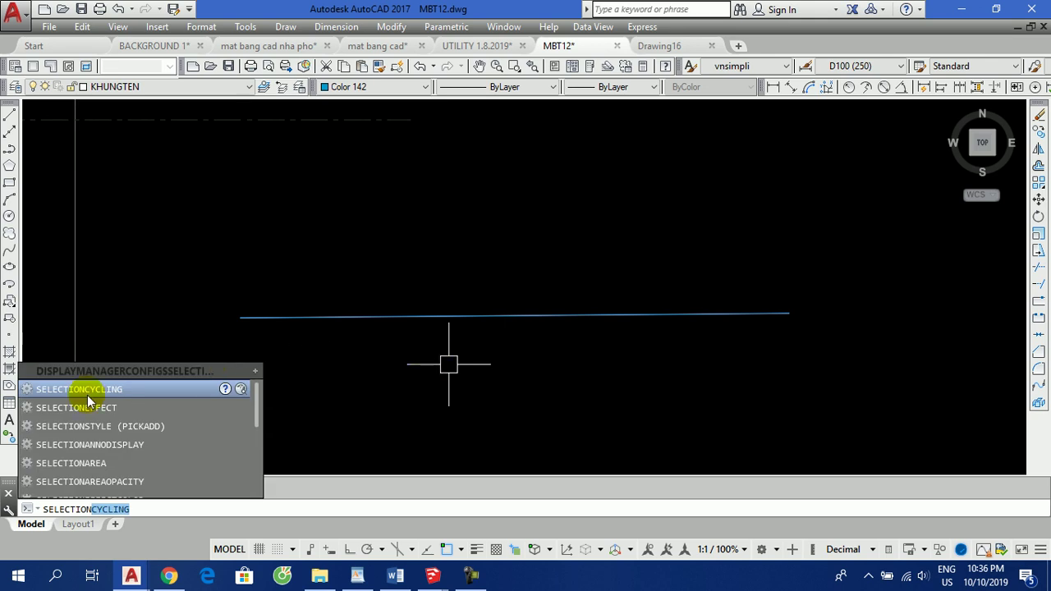
Confirm SELECTIONCYCLING at 2 and choose the magenta Line from the stacked-objects Selection list
click(82, 390)
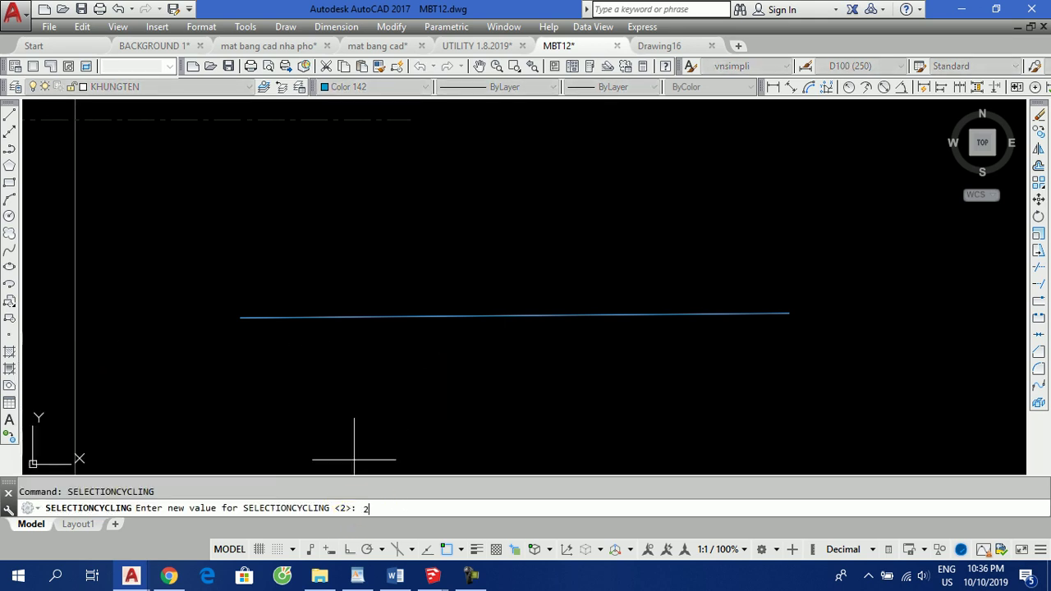
key(Return)
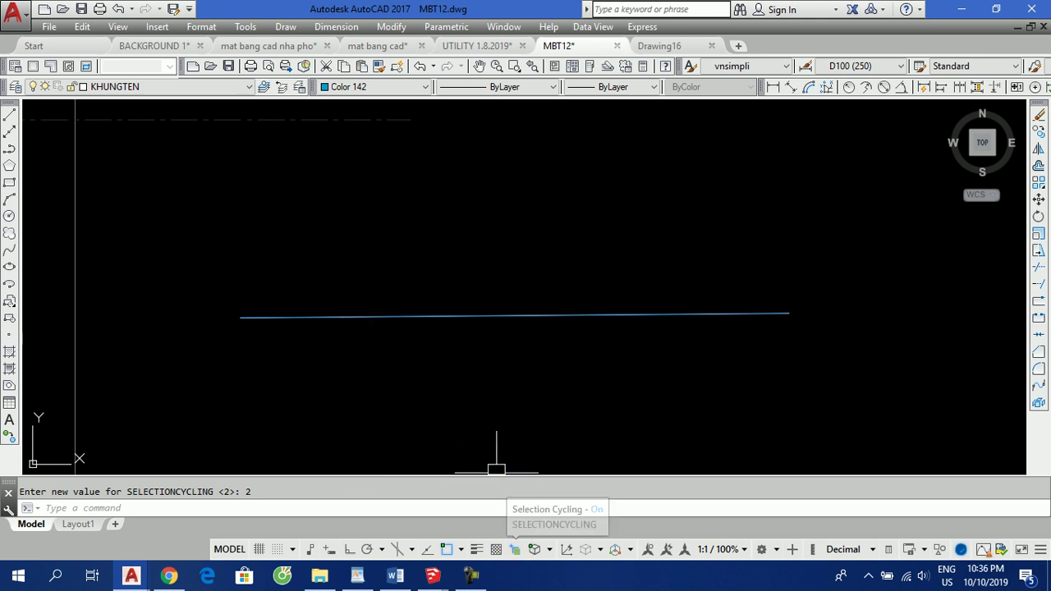
click(459, 316)
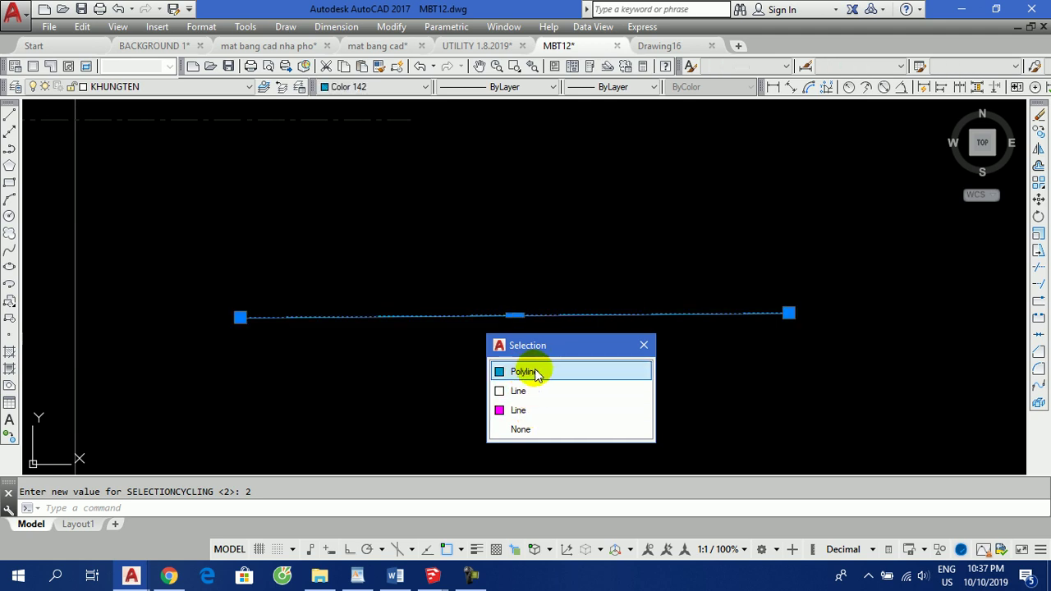
click(516, 410)
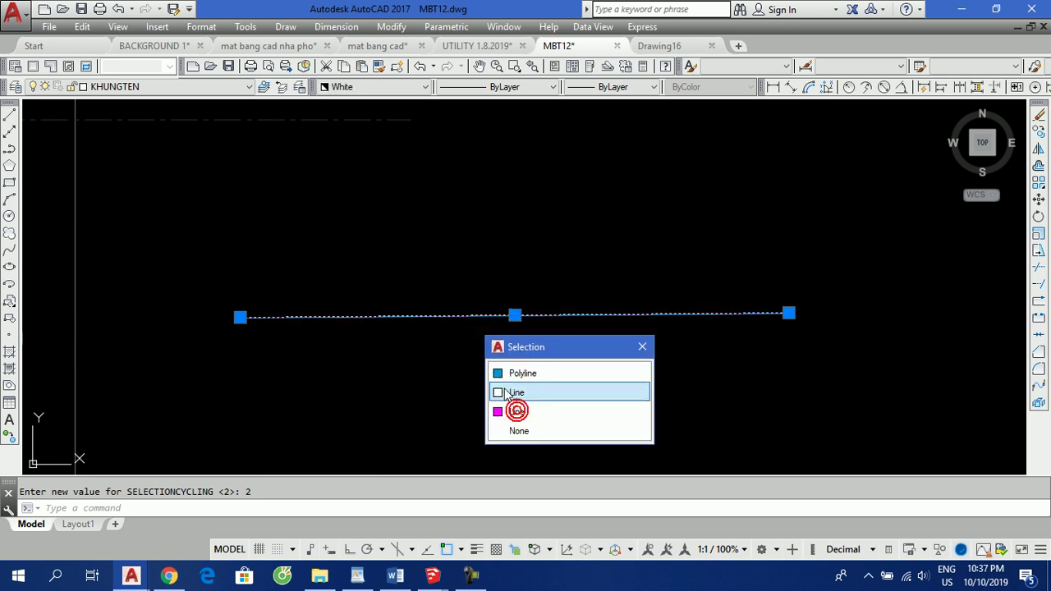
click(528, 430)
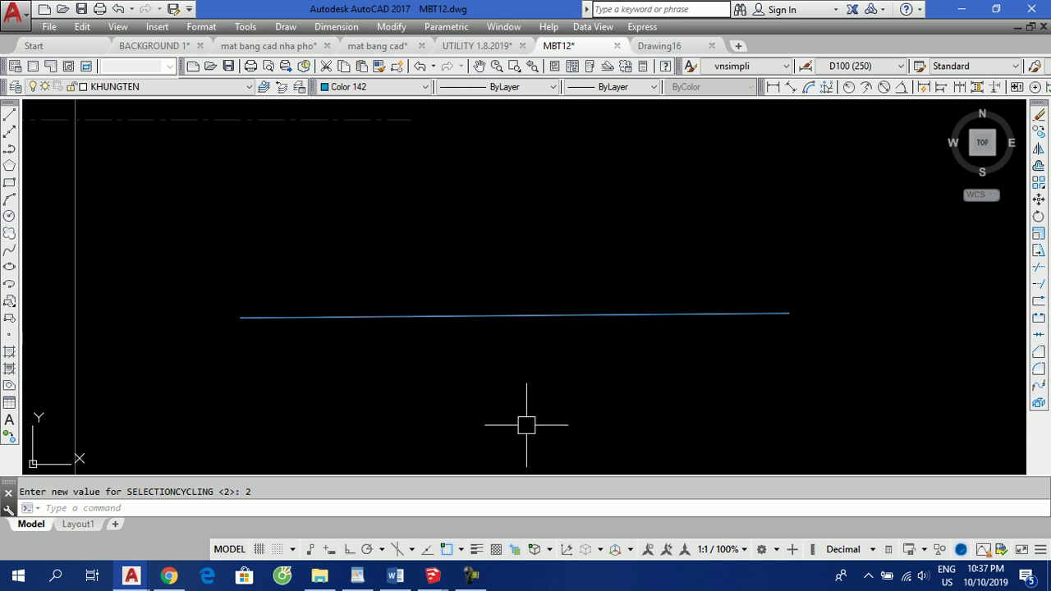
Reopen the Selection list on the blue line, pick the magenta Line again, then cancel
click(513, 318)
click(514, 318)
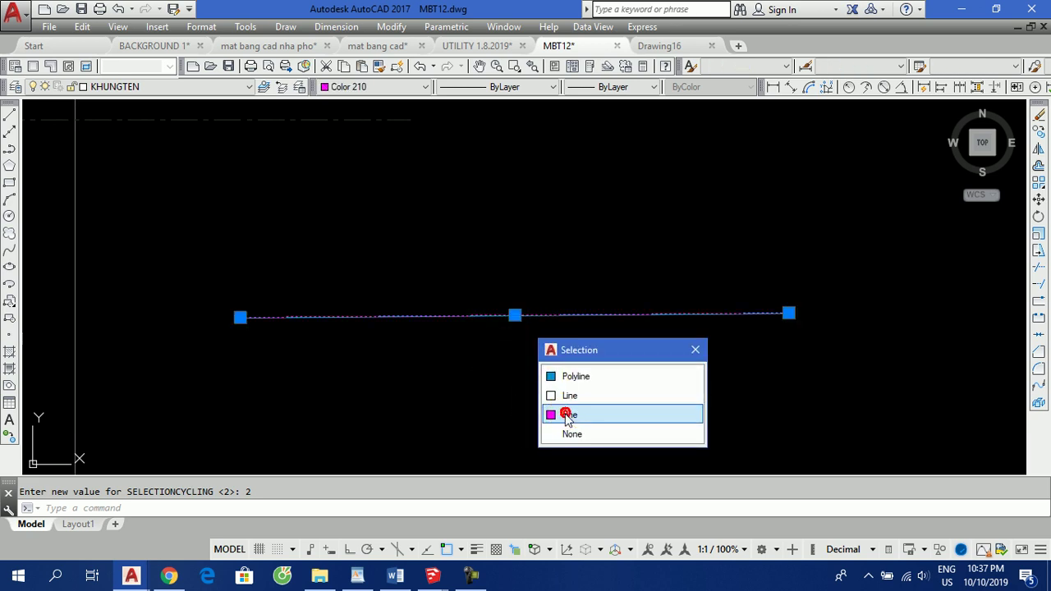
click(695, 350)
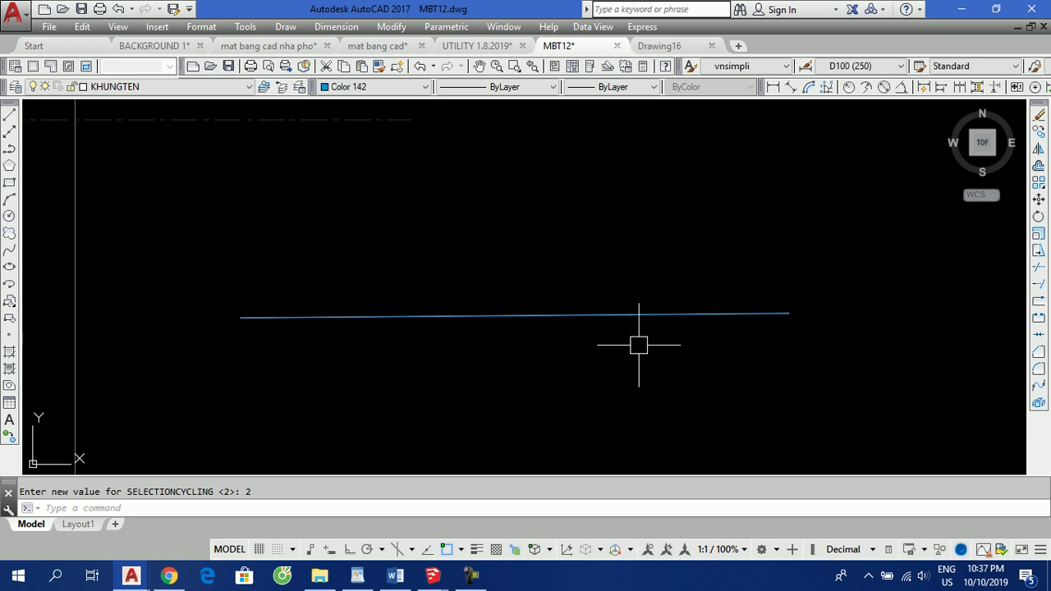
click(587, 316)
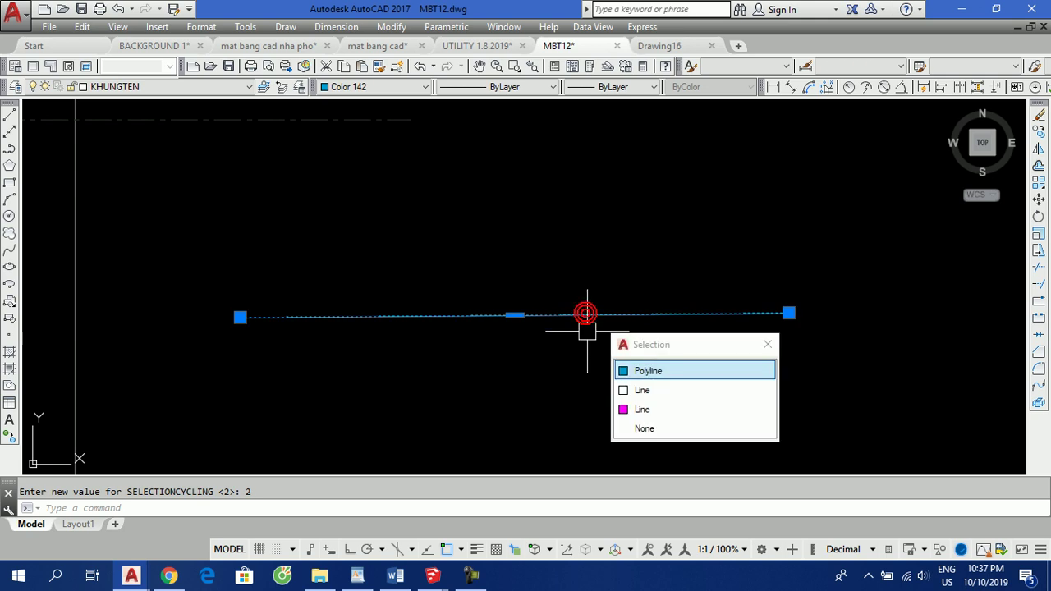
click(637, 406)
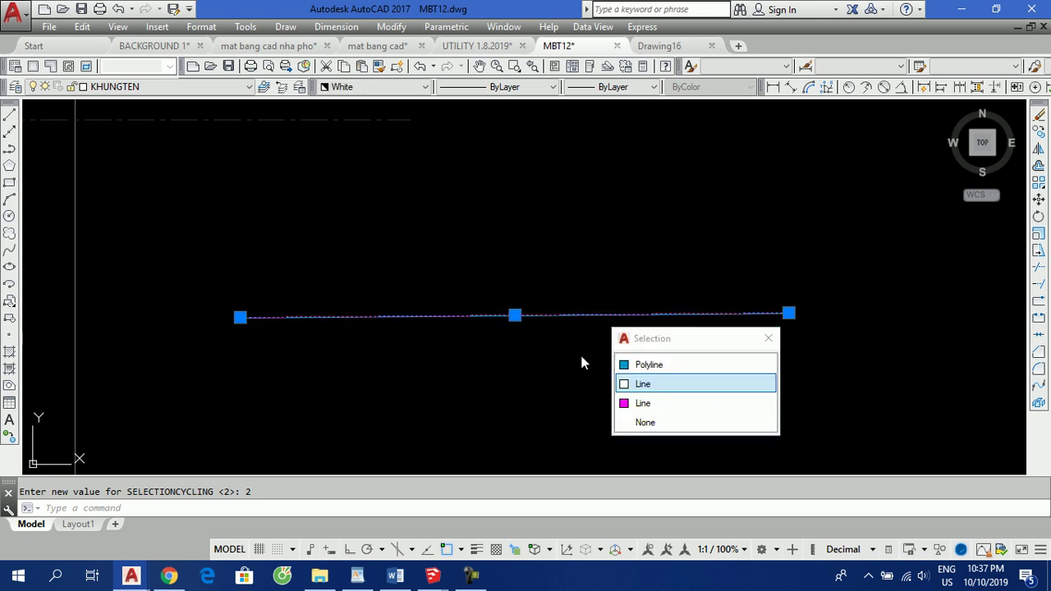
key(Escape)
Erase the white Line picked from the Selection list on the blue line, then recheck the overlap
click(1039, 115)
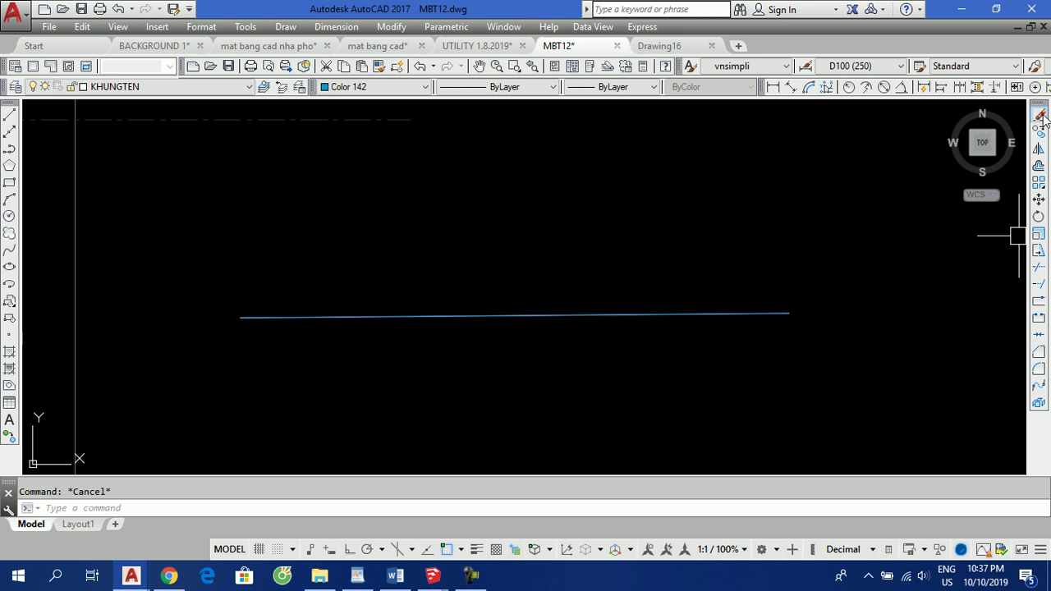
click(507, 314)
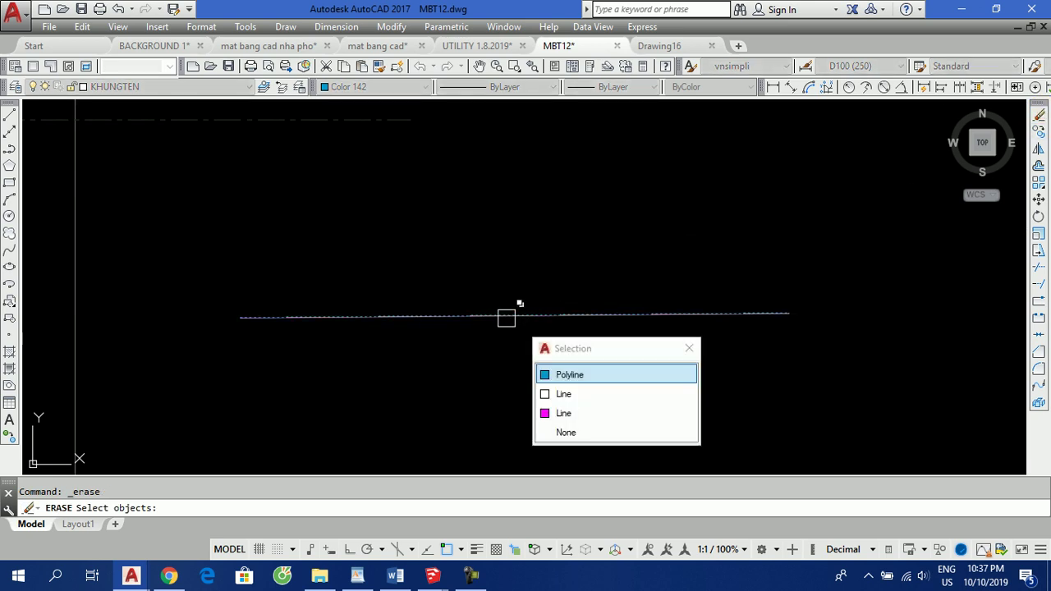
click(565, 394)
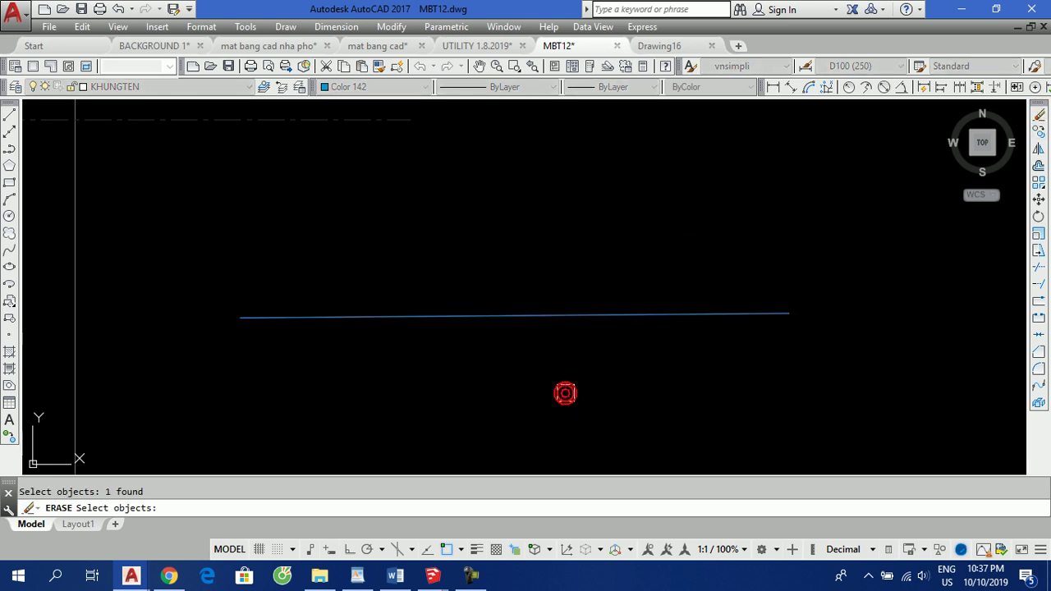
right_click(479, 394)
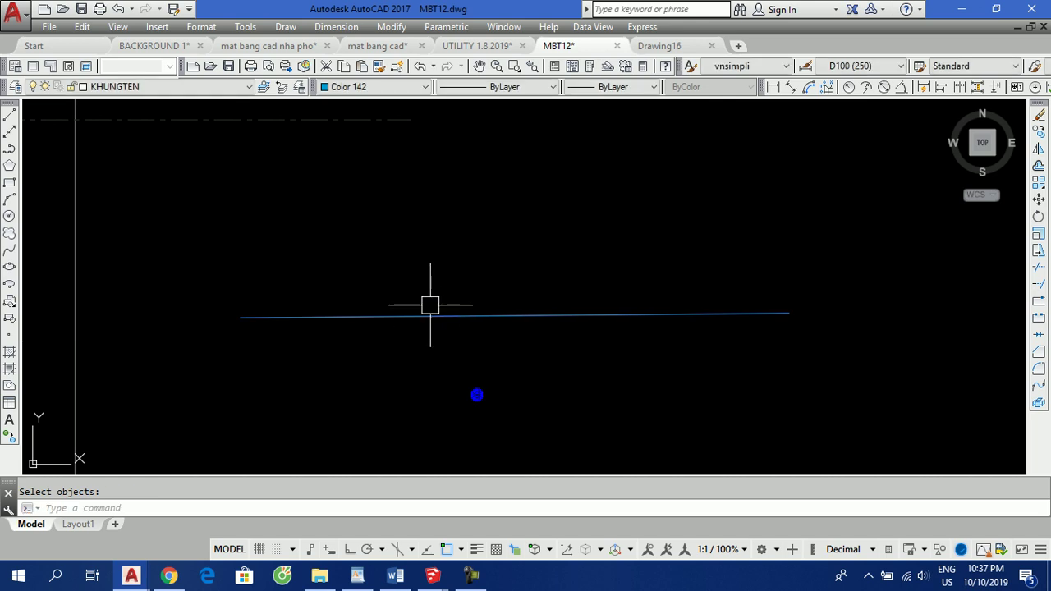
click(431, 314)
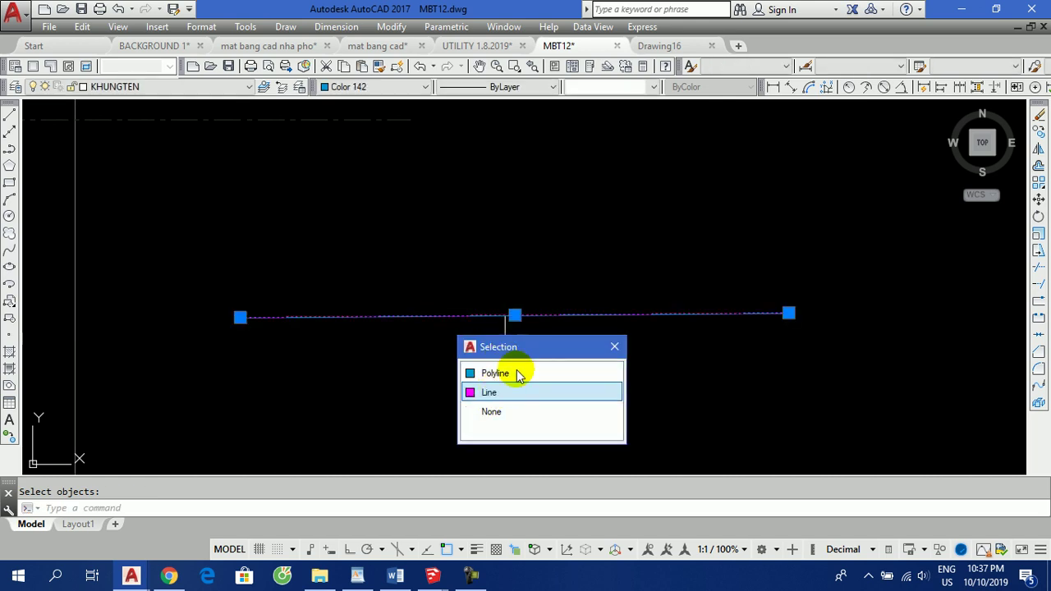
key(Escape)
Erase the yellow polyline on the window's blue crossbar and turn Selection Cycling off
scroll(738, 251, down, 3)
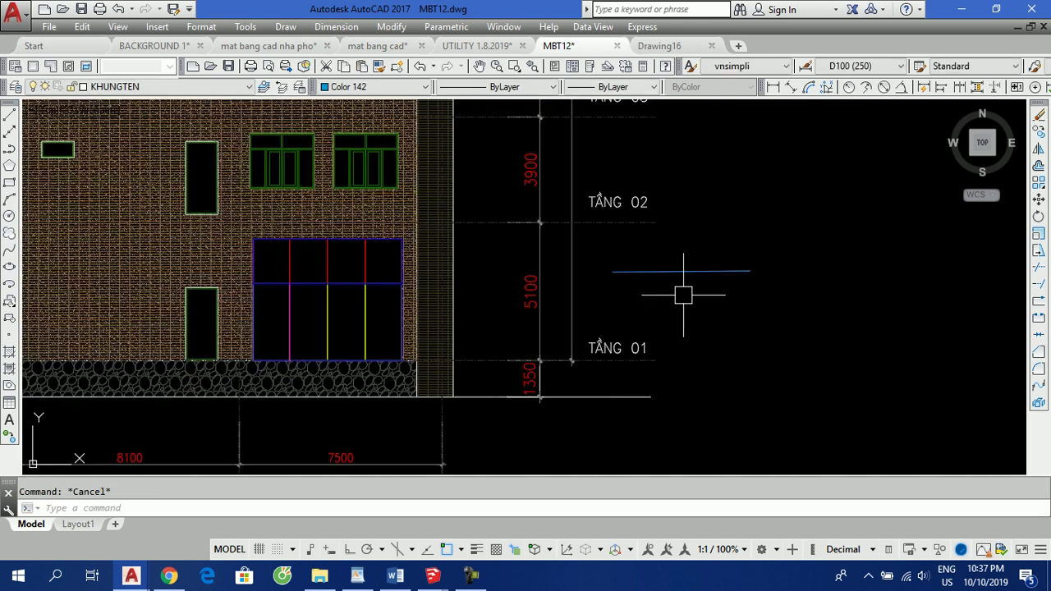
scroll(331, 274, up, 3)
mouse_move(277, 281)
middle_down()
mouse_move(373, 302)
mouse_move(410, 293)
middle_up()
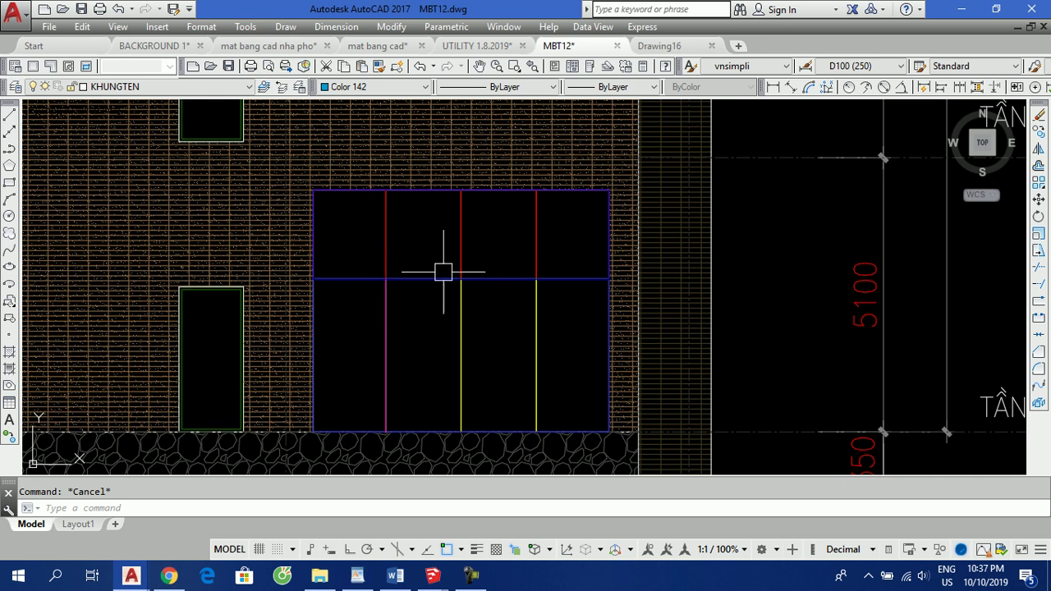
click(422, 280)
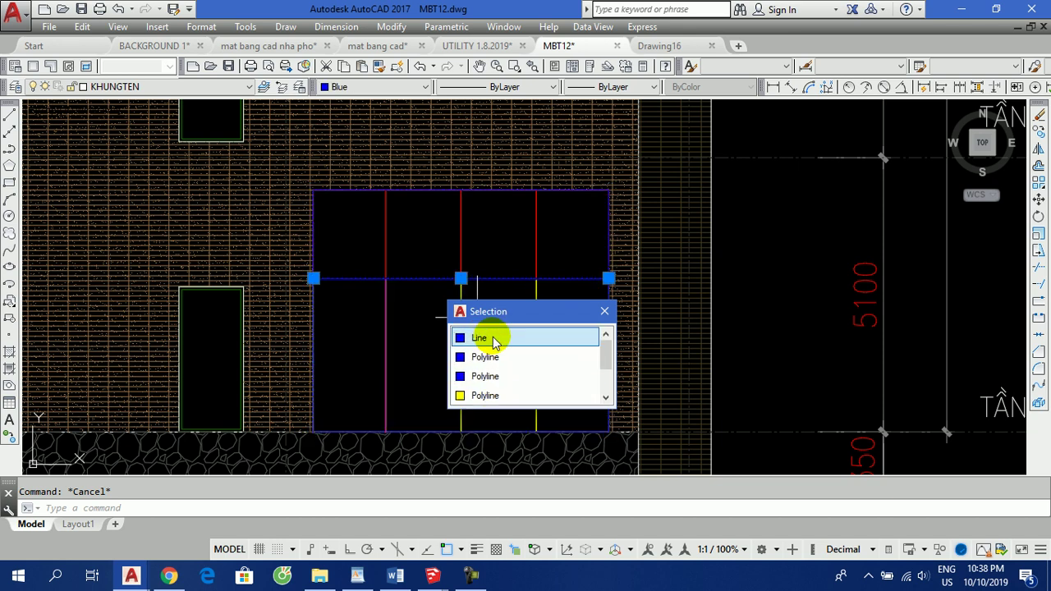
click(492, 396)
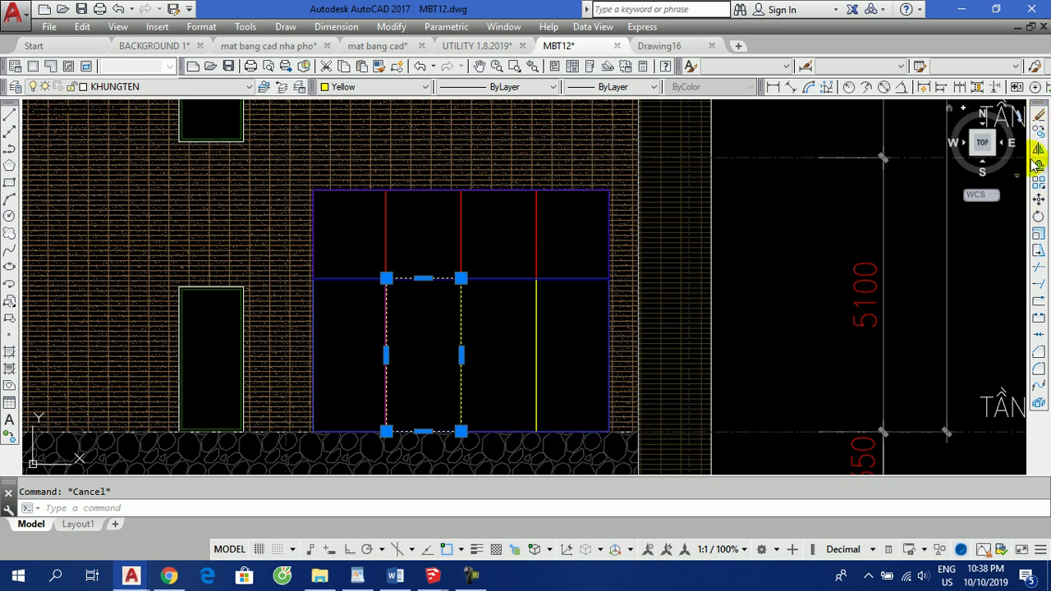
click(1040, 118)
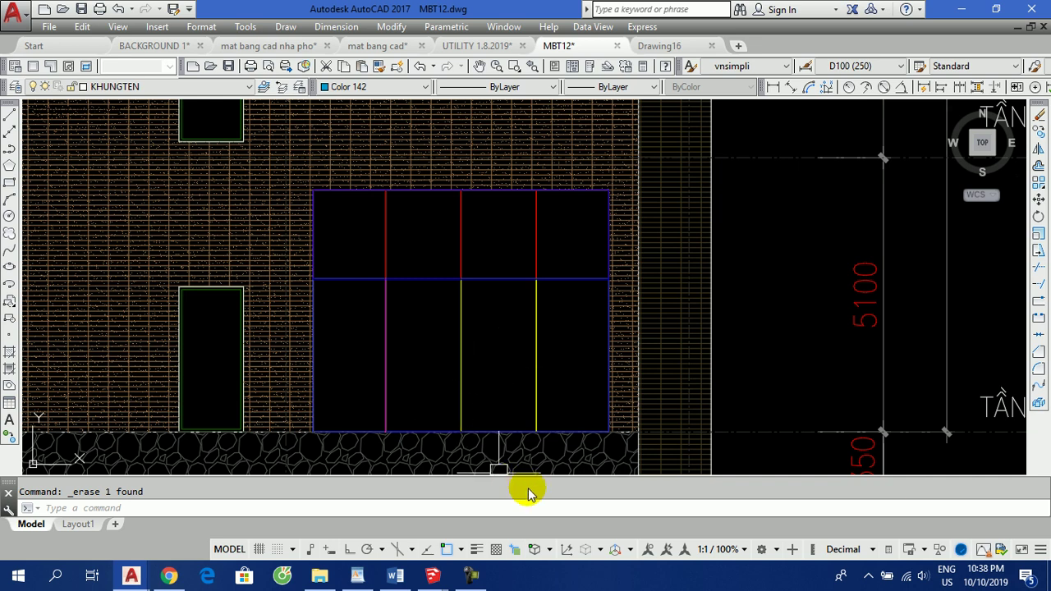
click(515, 552)
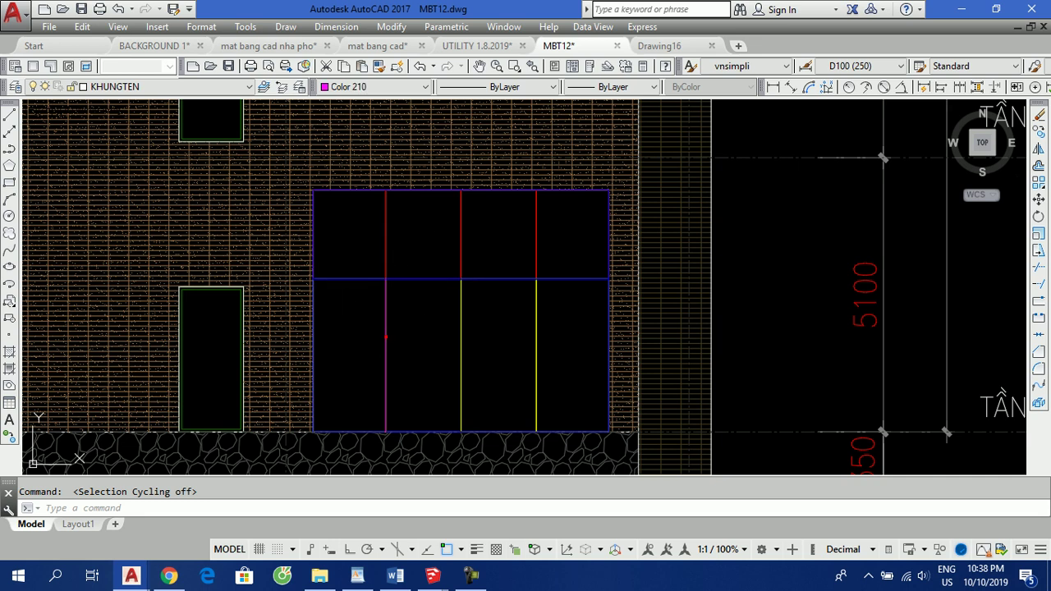
Select the magenta vertical line, then start and cancel a line along the blue line
click(386, 355)
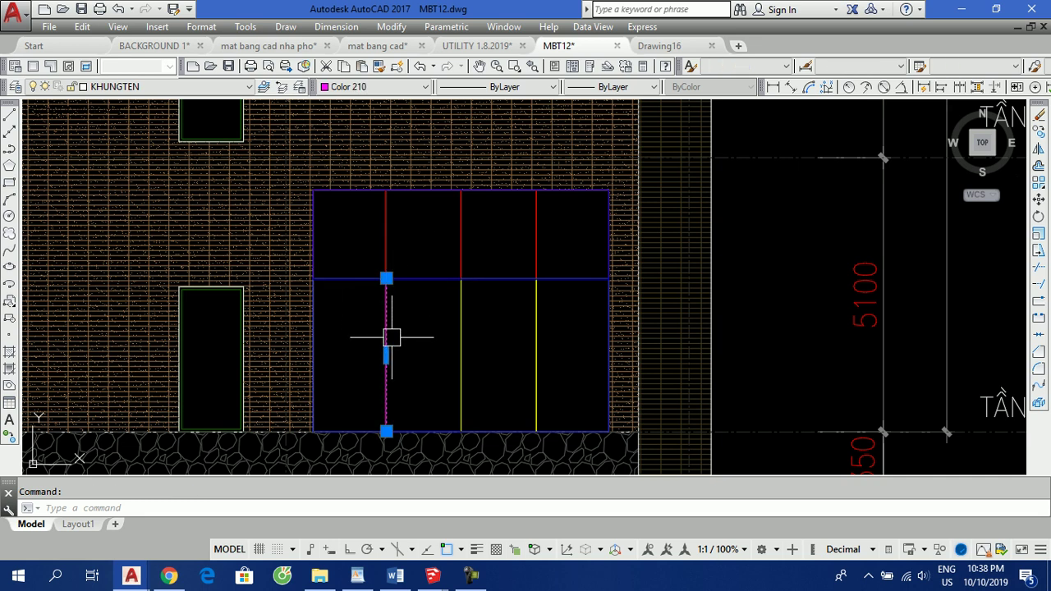
key(Escape)
scroll(334, 335, down, 3)
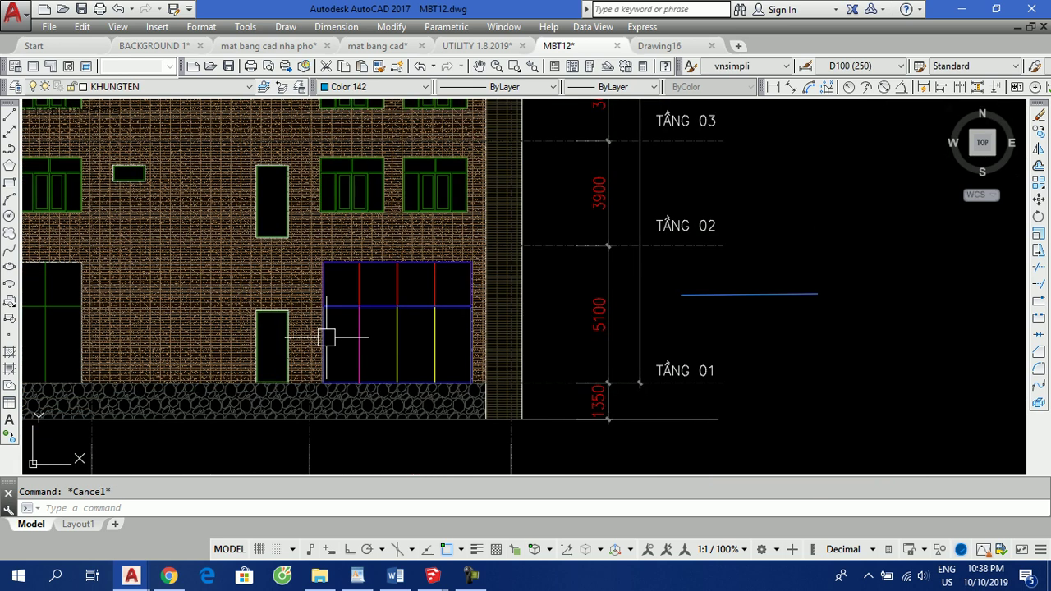
text(L)
key(Return)
middle_drag(818, 294, 421, 339)
click(440, 281)
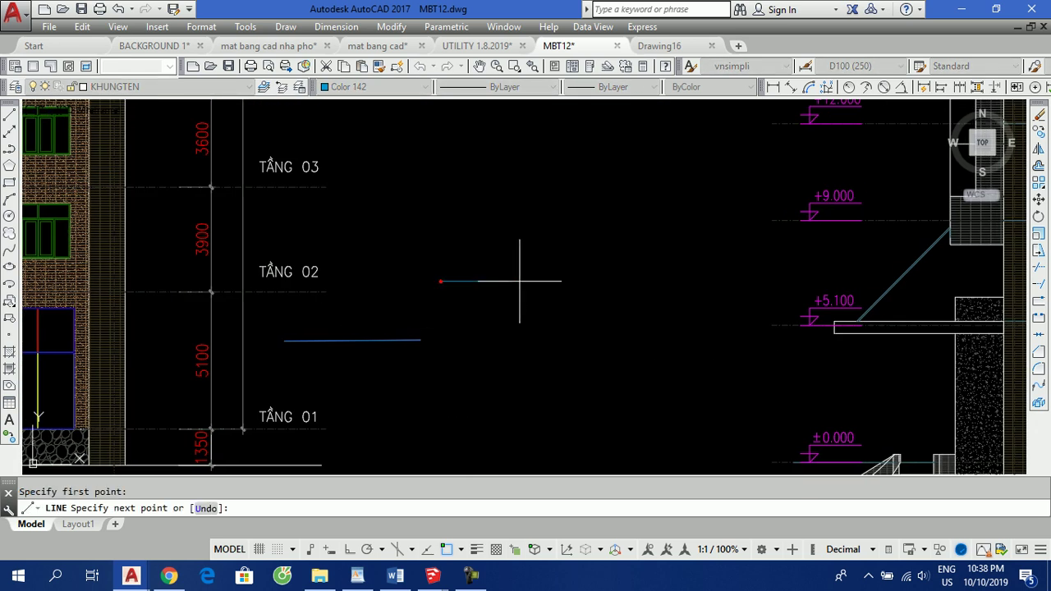
click(695, 282)
key(Escape)
Set the colour to White, draw a line over the blue line, and turn Selection Cycling on
click(349, 86)
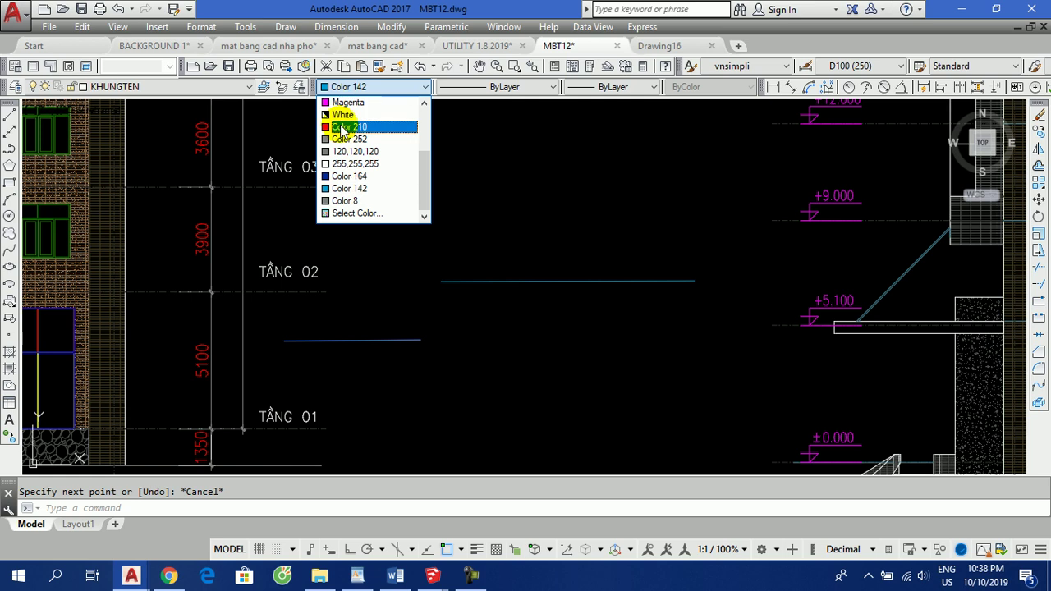
click(342, 115)
text(L)
key(Return)
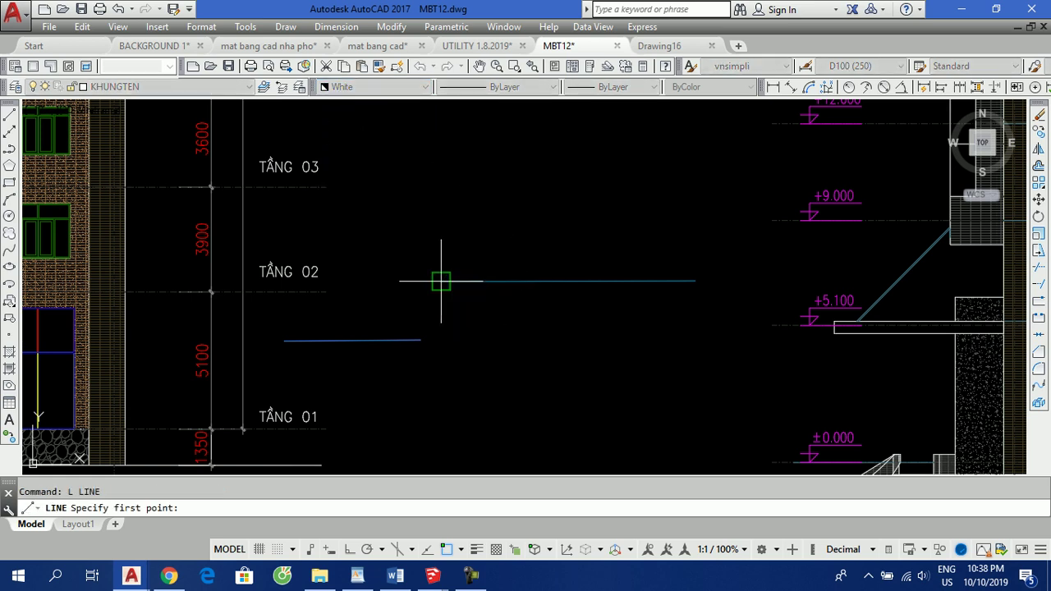
click(441, 282)
click(695, 282)
key(Return)
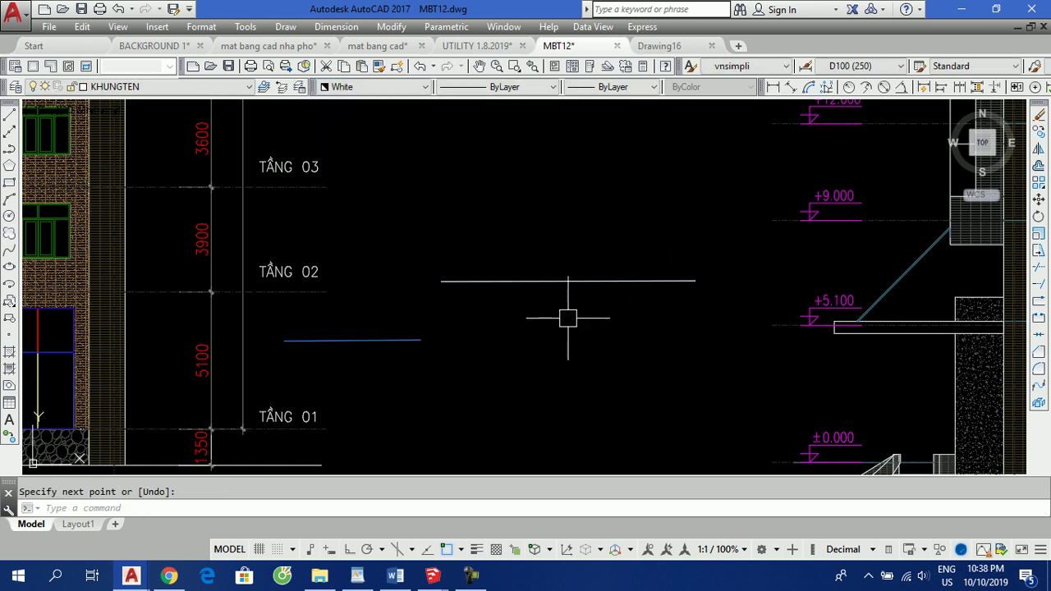
click(515, 550)
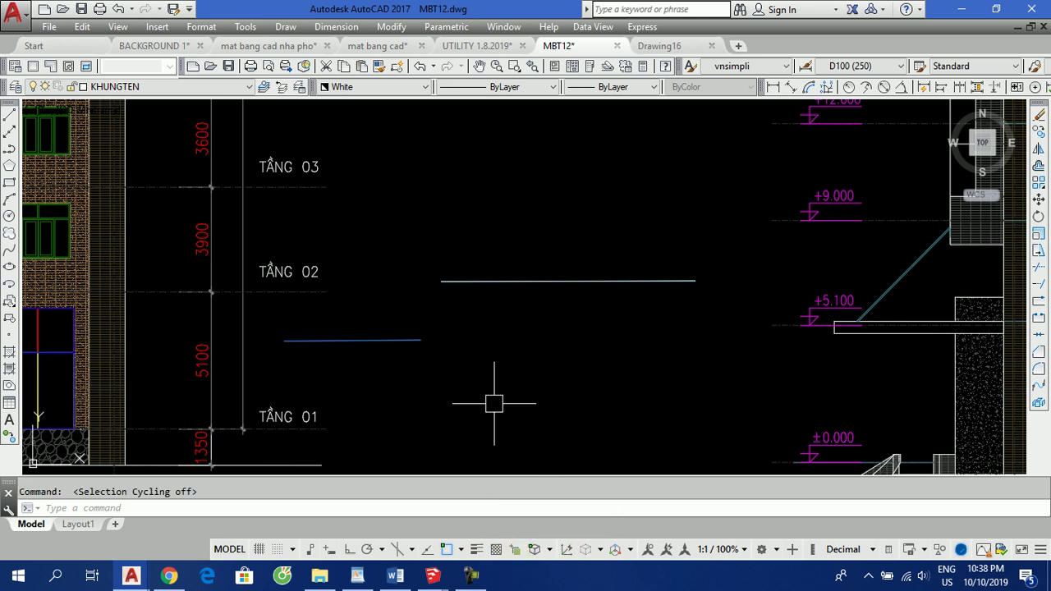
Select only the blue line beneath the white one and start a CO copy from a base point
scroll(481, 284, up, 3)
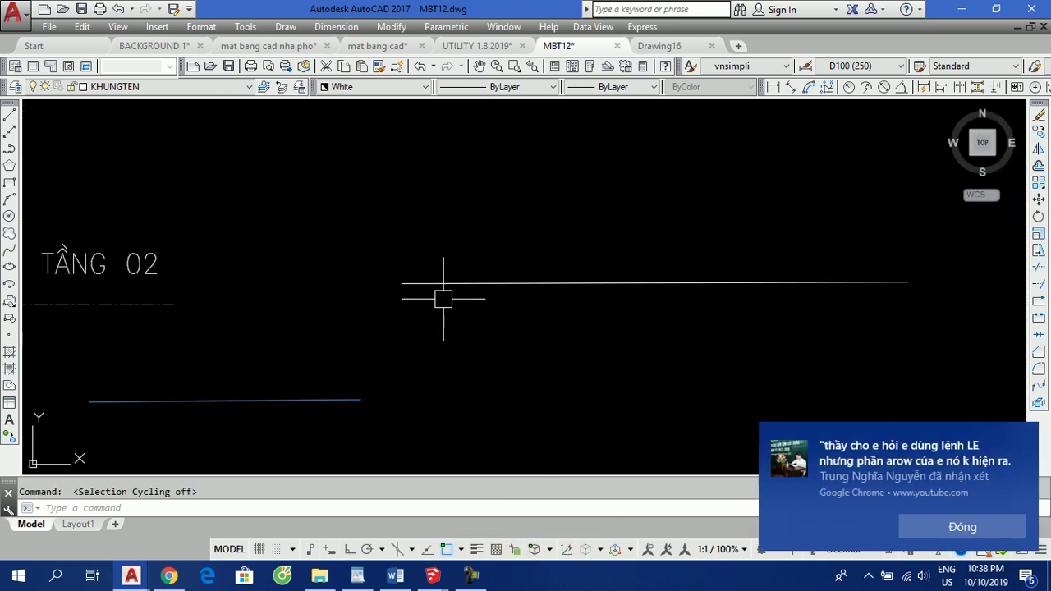
mouse_move(899, 477)
click(940, 532)
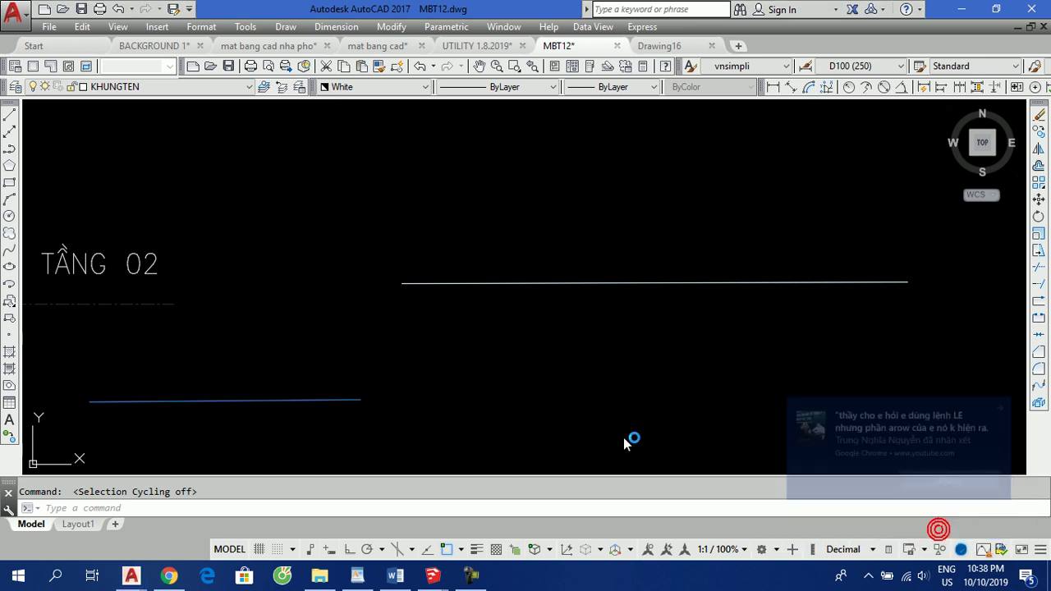
click(508, 282)
click(482, 339)
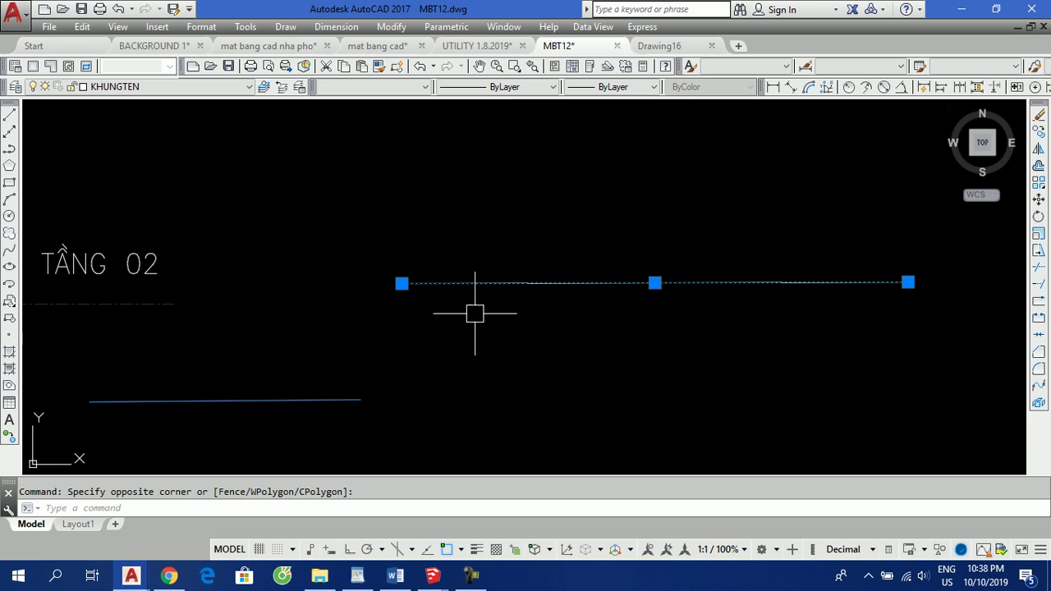
click(499, 286)
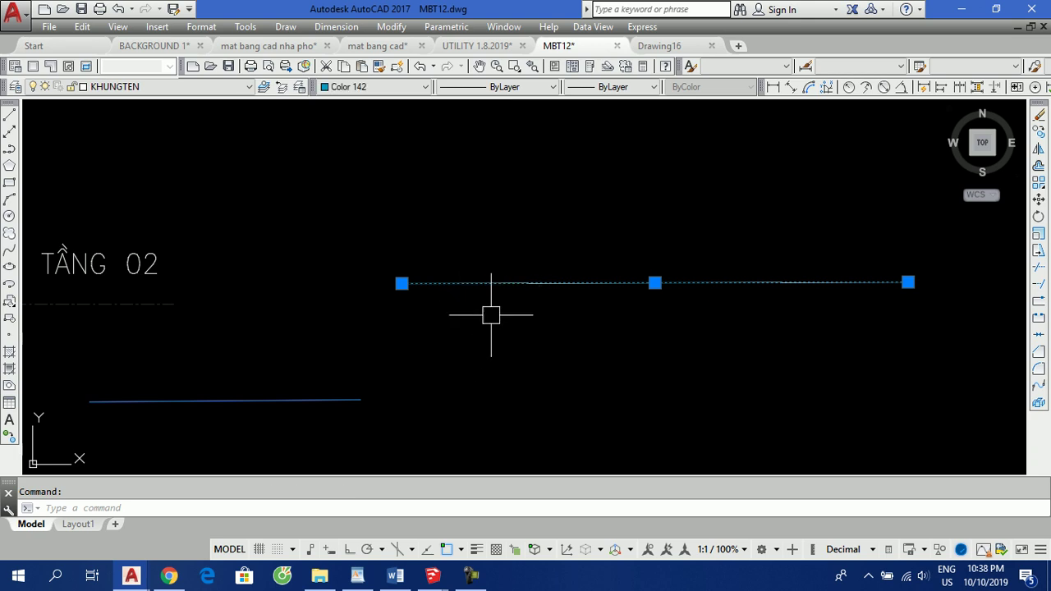
text(co)
key(Return)
click(549, 279)
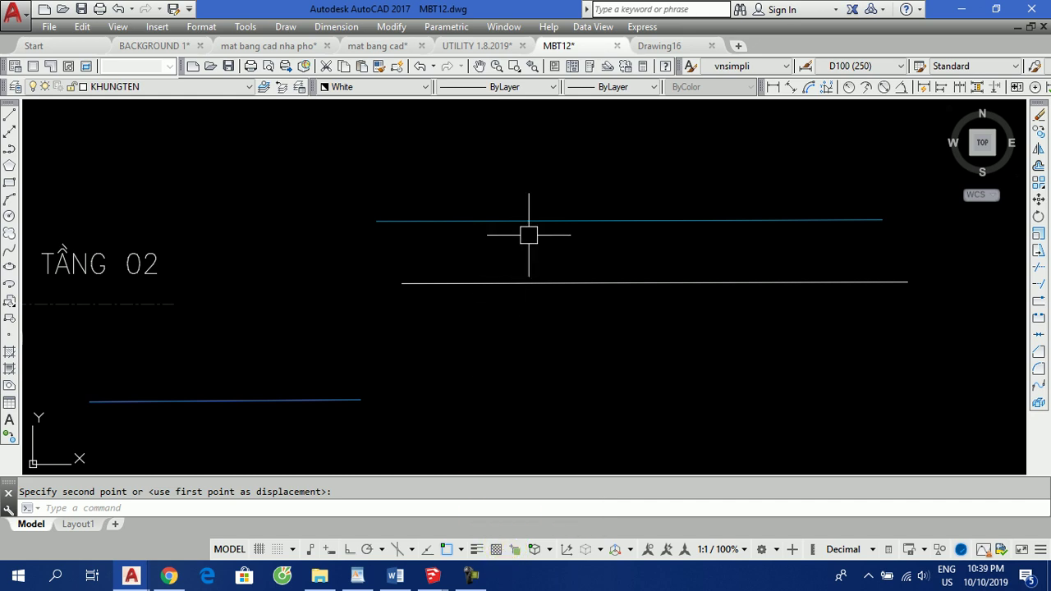
scroll(554, 218, down, 2)
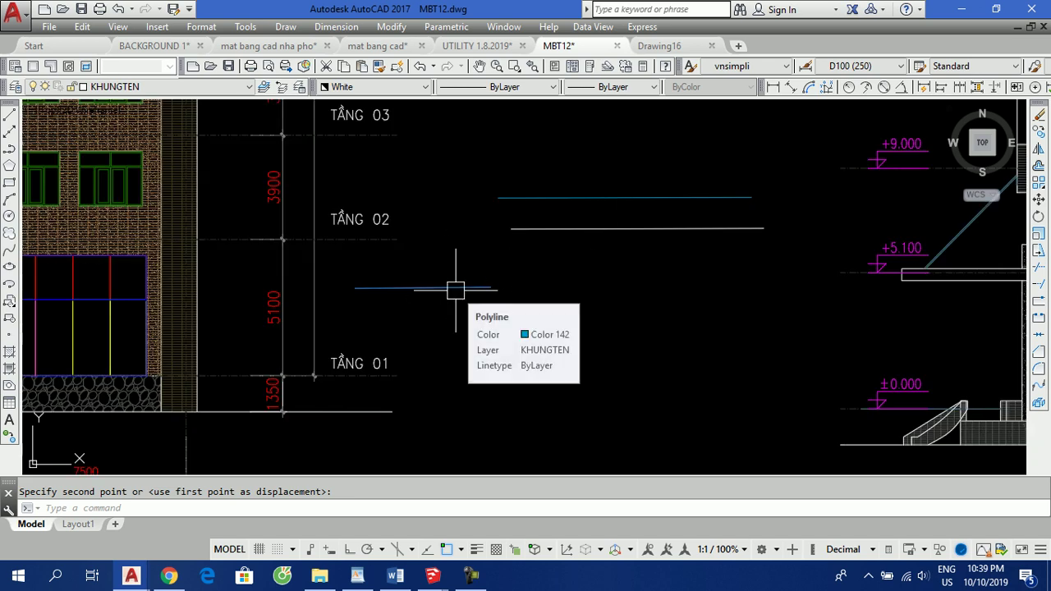
Return to the BACKGROUND 1 drawing titled 'CHỌN CÁC ĐỐI TƯỢNG TRÙNG NHAU TRONG AUTOCAD'
click(131, 46)
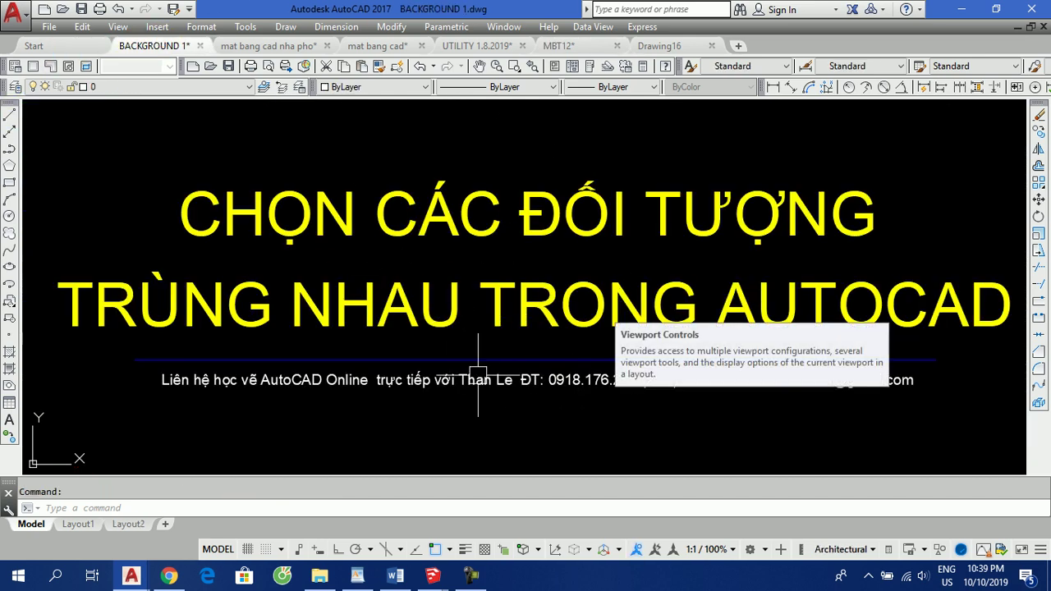
scroll(472, 313, down, 1)
scroll(625, 303, up, 1)
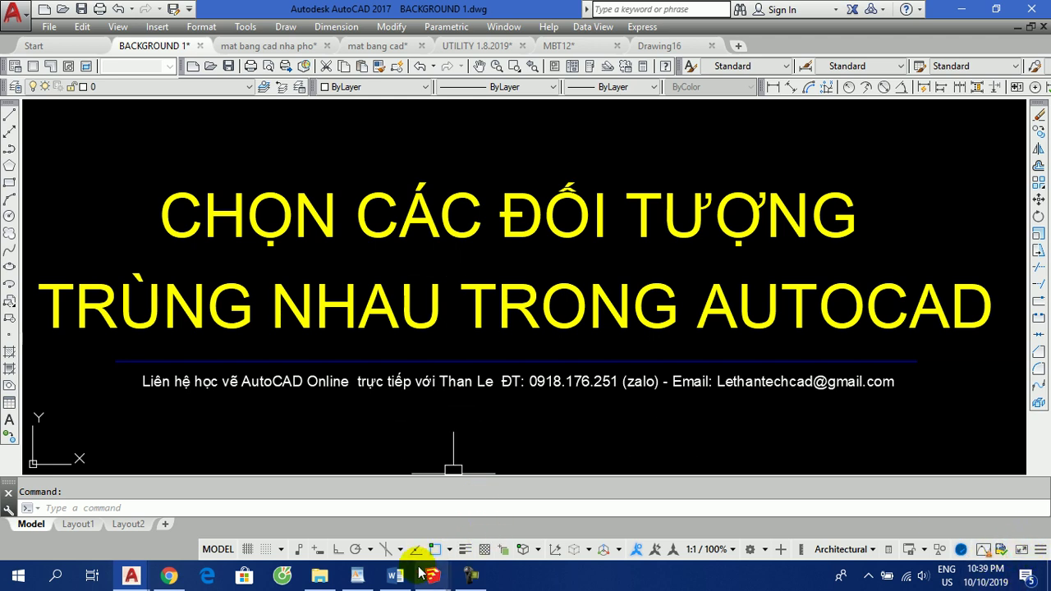
click(470, 577)
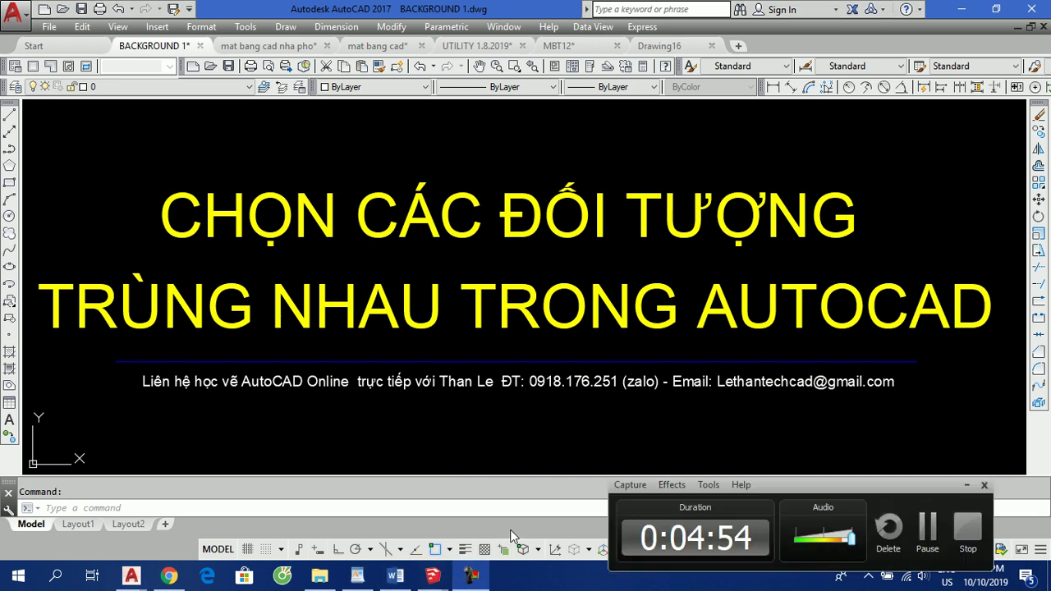